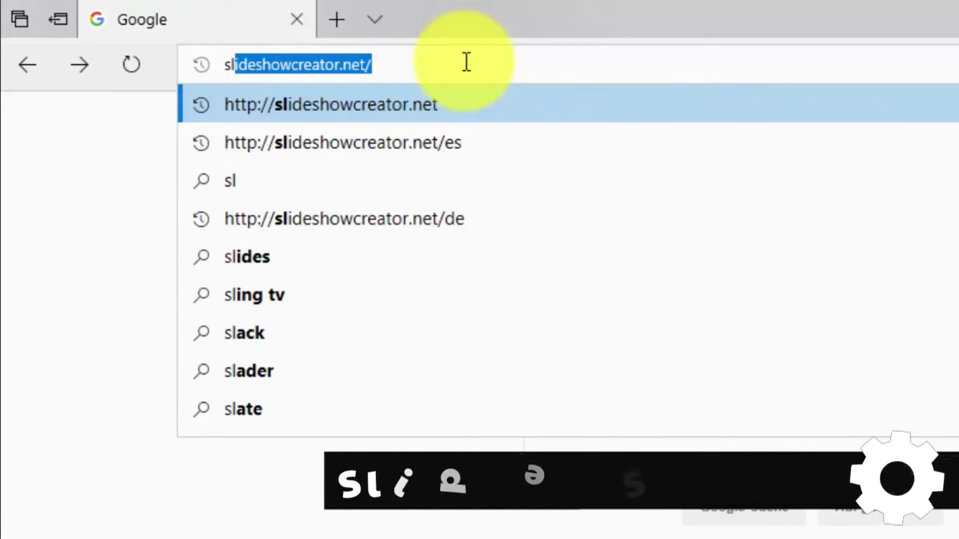
# Open slideshowcreator.net/de and download the free Windows version of Movavi Slideshow Maker
pyautogui.click(467, 219)
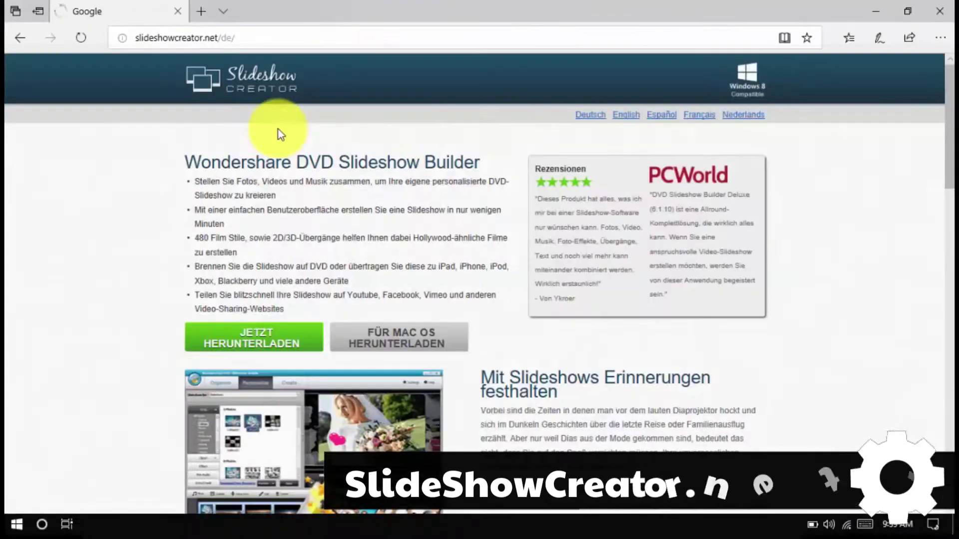
pyautogui.click(270, 344)
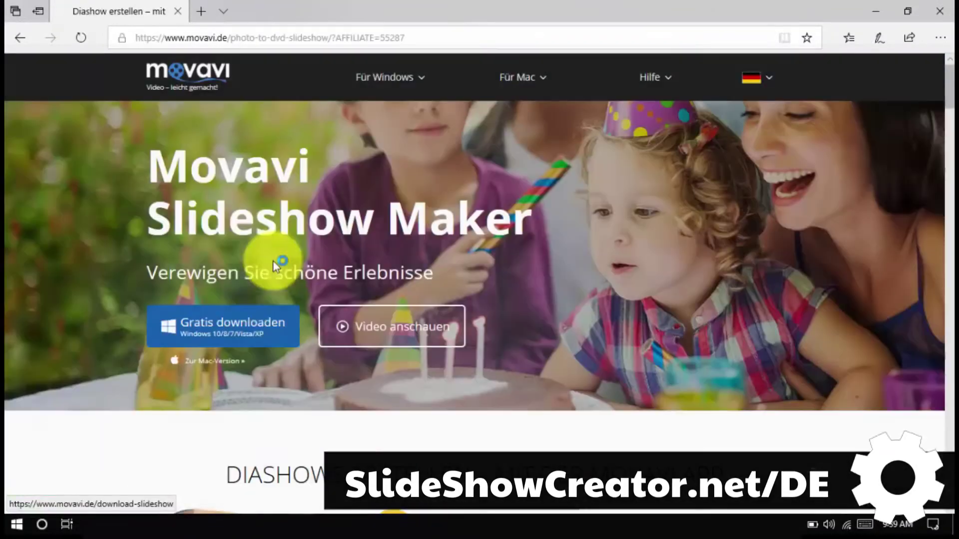
pyautogui.click(236, 330)
pyautogui.click(676, 487)
pyautogui.click(658, 455)
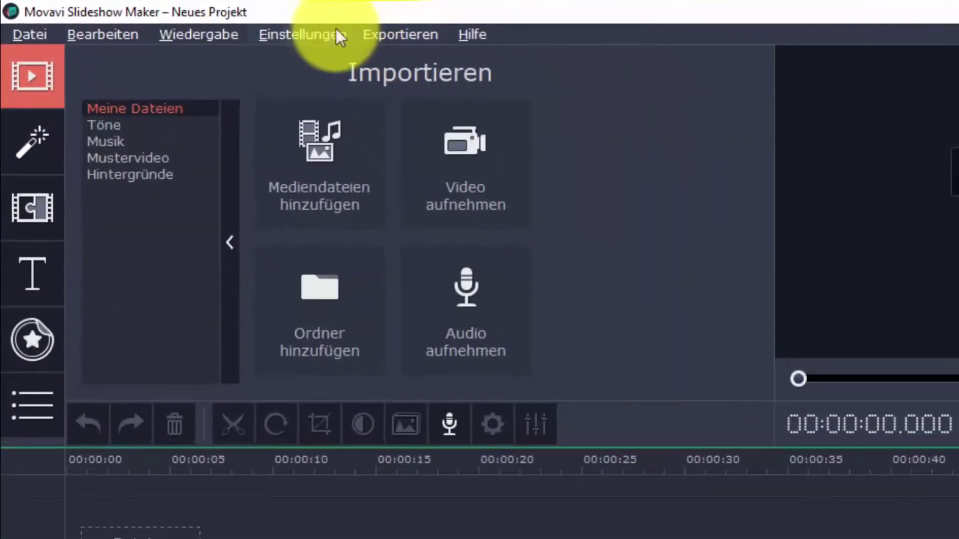
# Show where the interface language is chosen in the program settings
pyautogui.click(336, 31)
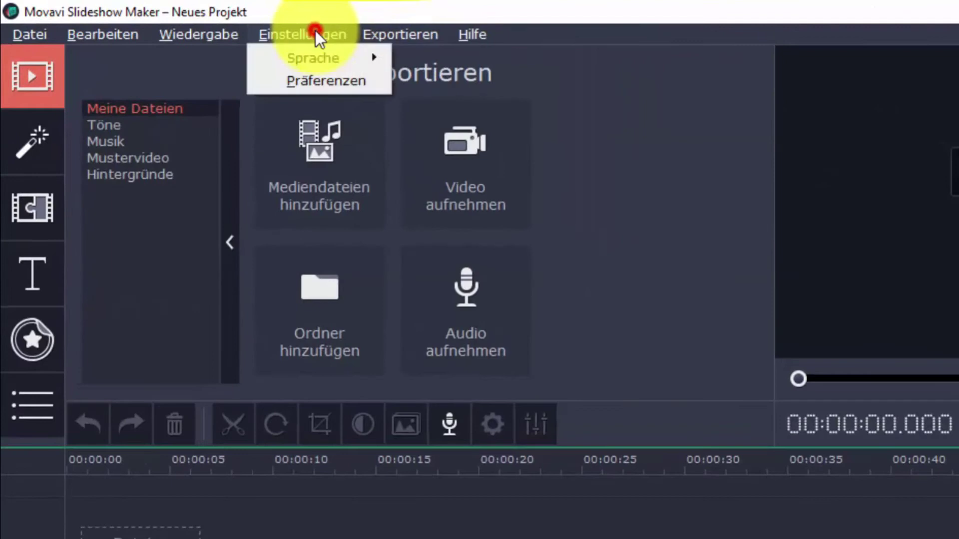
pyautogui.moveTo(316, 61)
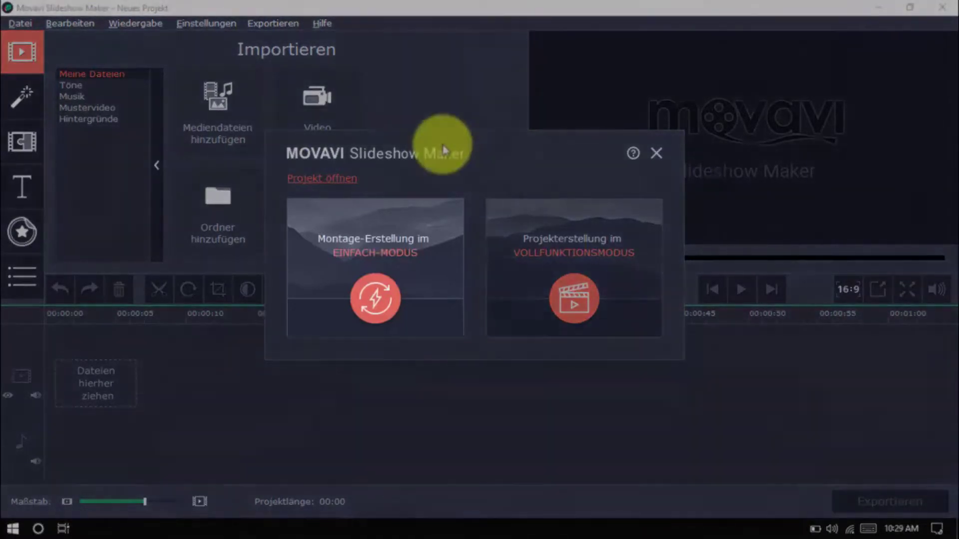
# Start a montage in Einfach-Modus and add all the photos from the folder
pyautogui.click(385, 287)
pyautogui.click(85, 102)
pyautogui.click(193, 153)
pyautogui.hotkey('ctrl', 'a')
pyautogui.click(392, 341)
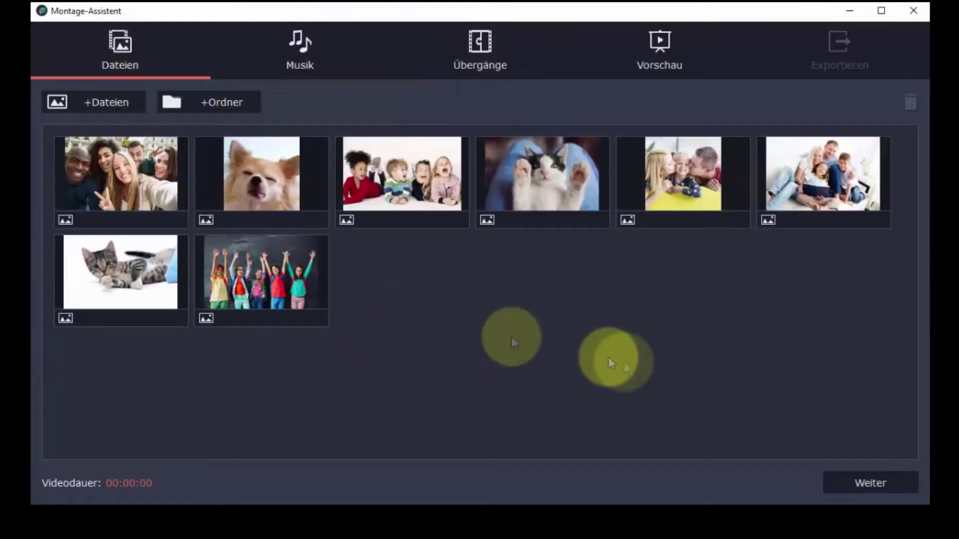
# Add the Leuchtende Zukunft track from the Reise category as the montage music and go on to the transitions
pyautogui.click(852, 482)
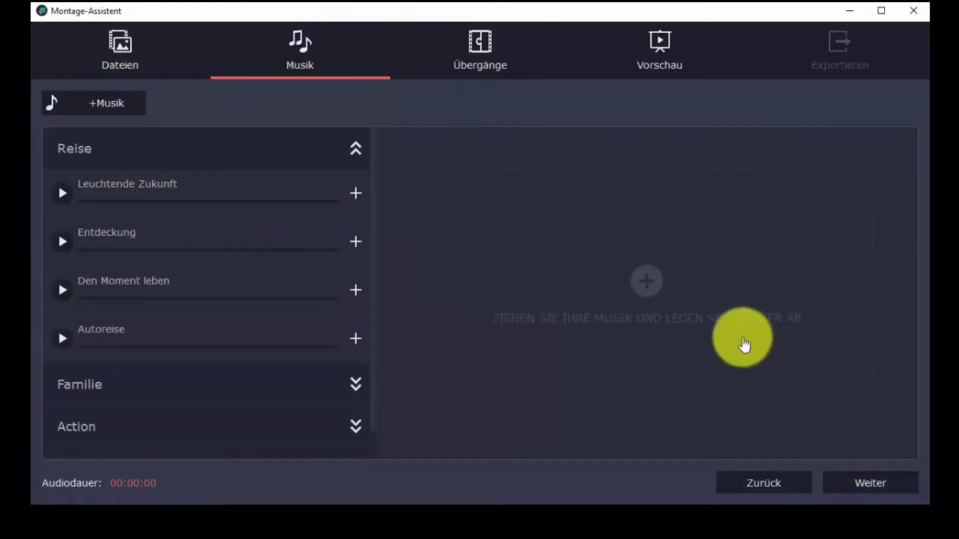
pyautogui.click(358, 193)
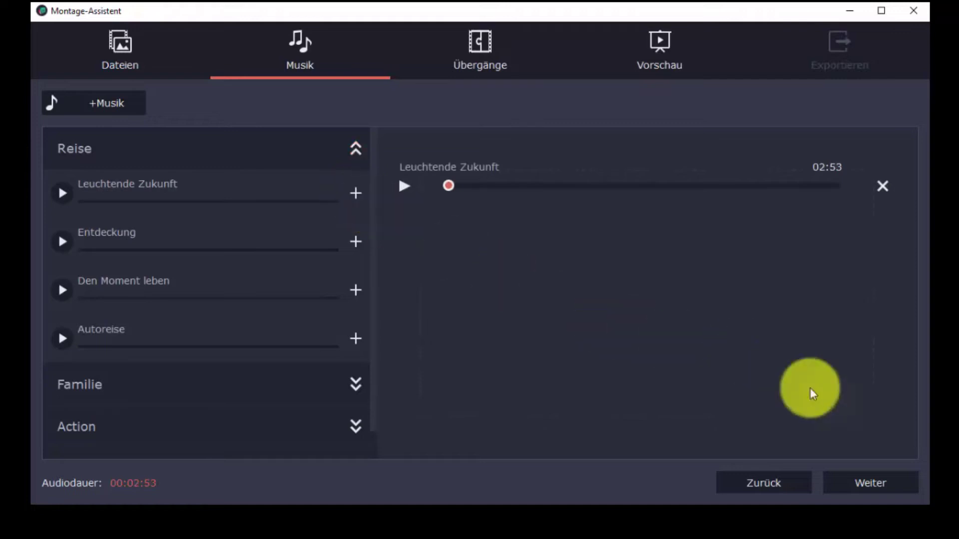
pyautogui.click(880, 475)
# Choose Zufällige Übergänge for the montage and play its preview
pyautogui.click(173, 233)
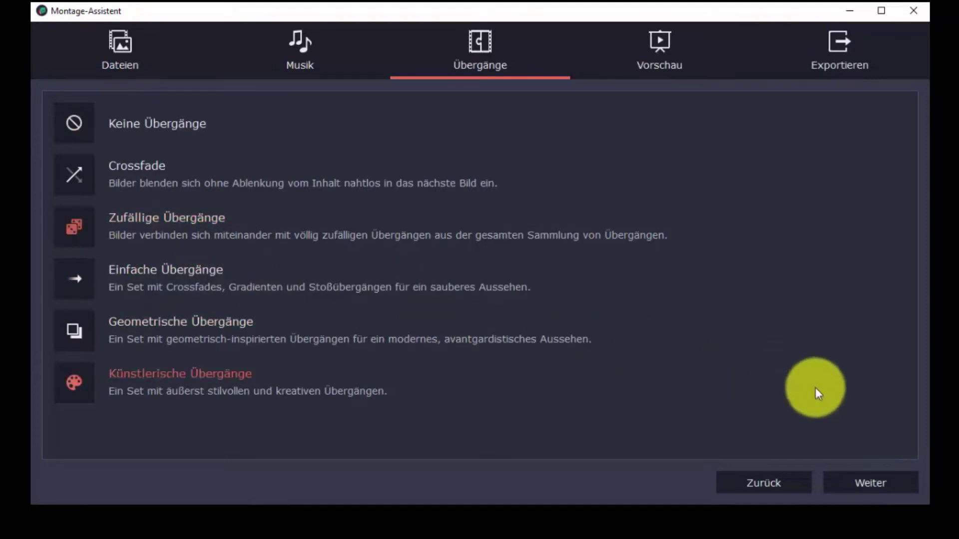
pyautogui.click(864, 484)
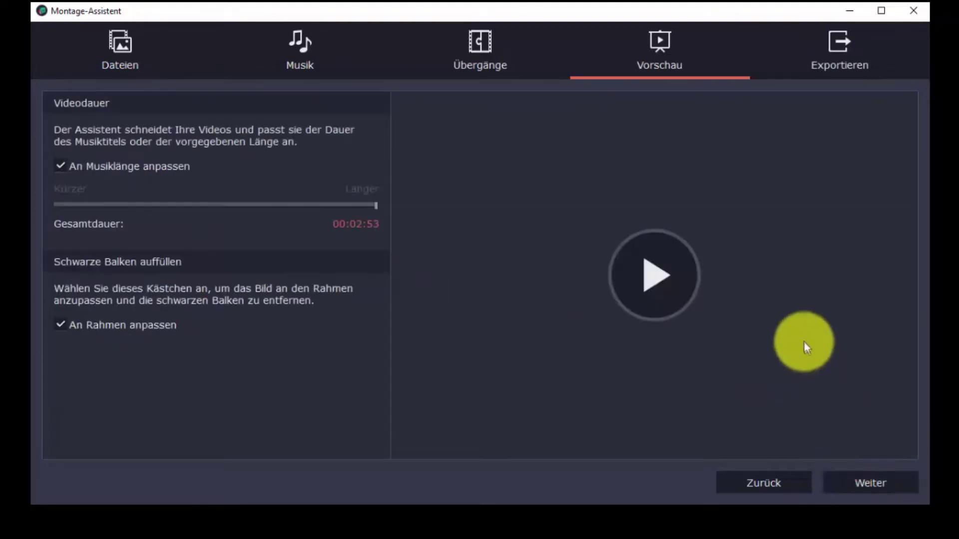
pyautogui.click(653, 283)
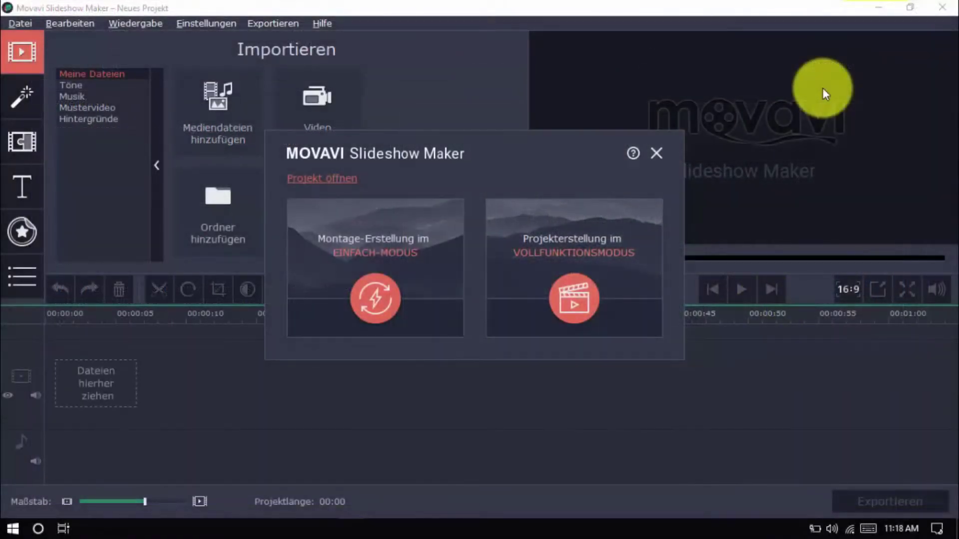
# Create a project in Vollfunktionsmodus and import all the photos from the folder as media files
pyautogui.click(571, 297)
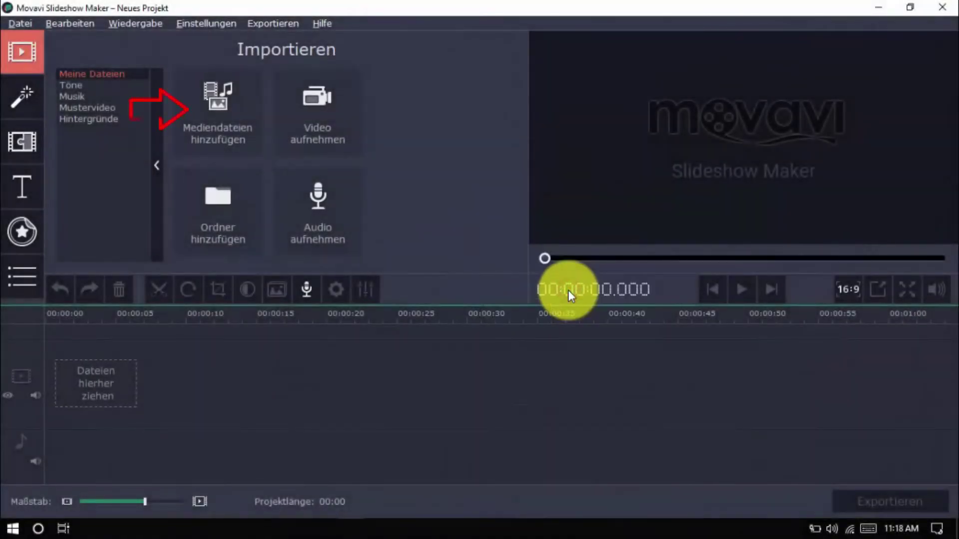
pyautogui.click(193, 110)
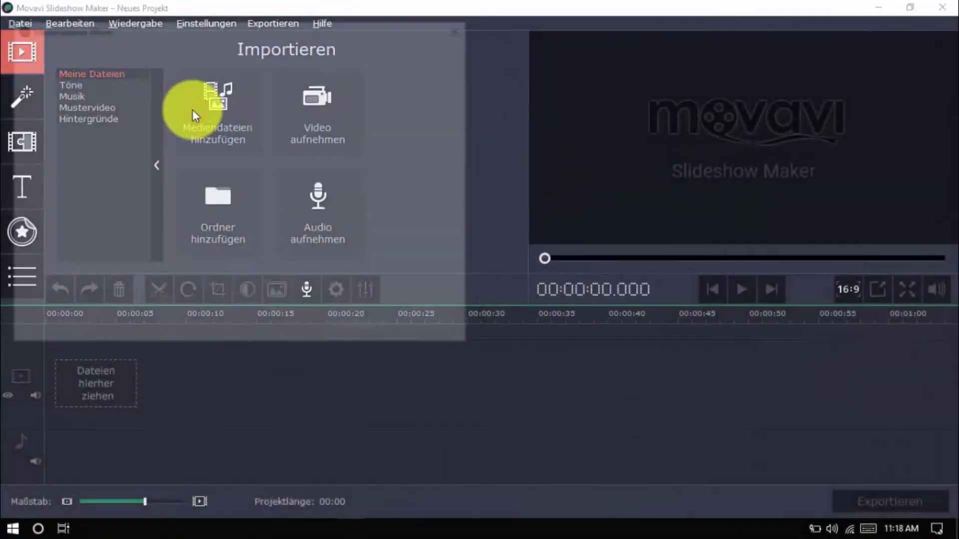
pyautogui.click(190, 118)
pyautogui.hotkey('ctrl', 'a')
pyautogui.click(349, 328)
# Lengthen the last photo on the timeline, the children with raised arms, to end at about 33.4 seconds
pyautogui.click(200, 501)
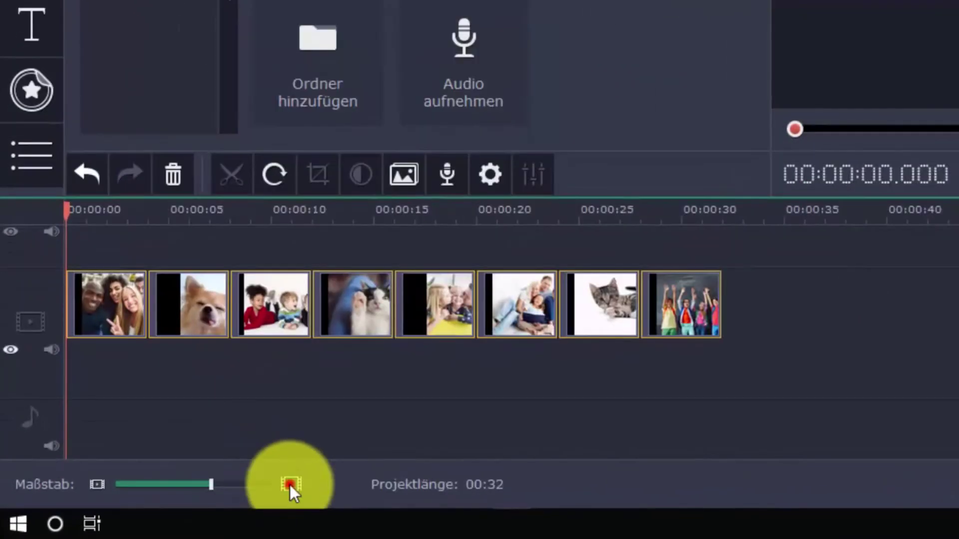
pyautogui.click(291, 484)
pyautogui.click(94, 484)
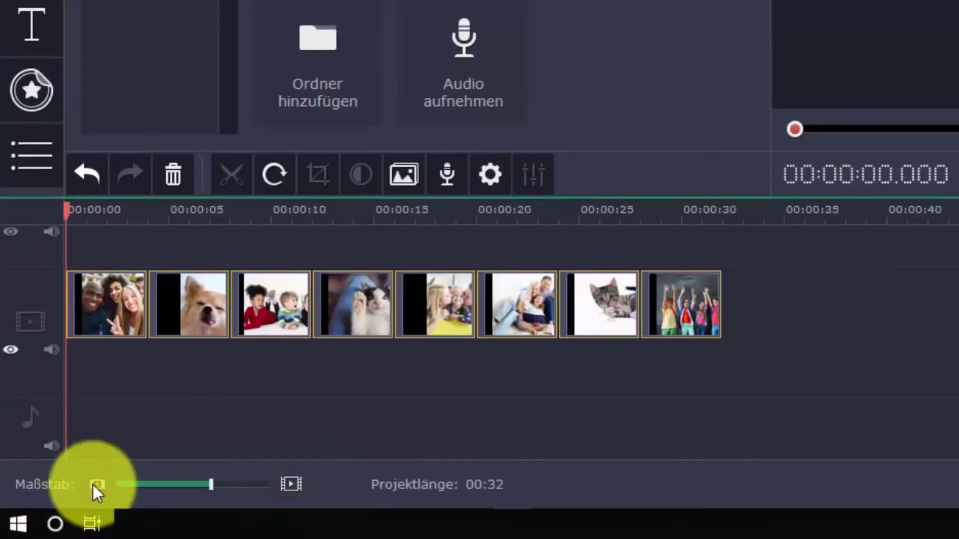
pyautogui.click(95, 484)
pyautogui.click(284, 482)
pyautogui.click(720, 302)
pyautogui.moveTo(724, 293); pyautogui.dragTo(748, 299)
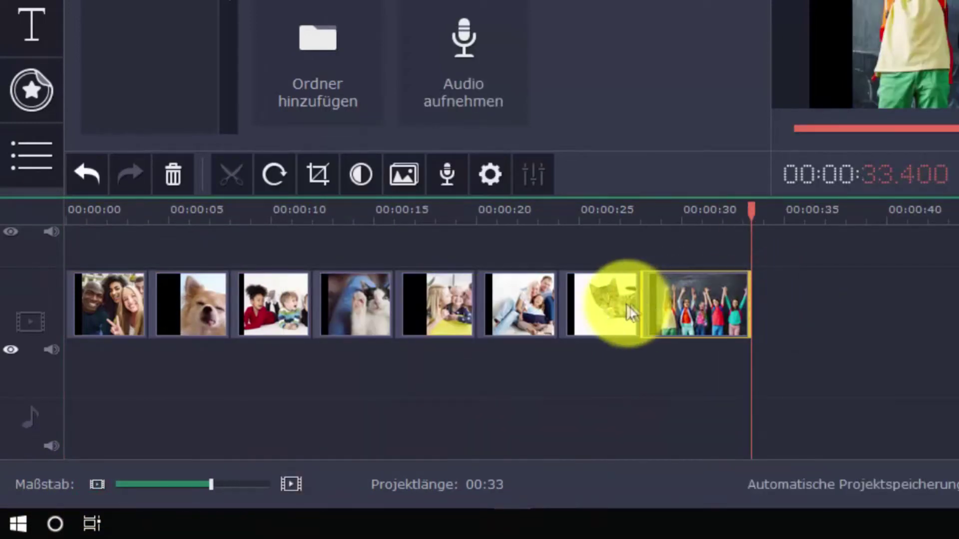
# Move the photo of the lying kitten behind the children with raised arms at the end of the timeline
pyautogui.click(609, 302)
pyautogui.moveTo(589, 290); pyautogui.dragTo(740, 289)
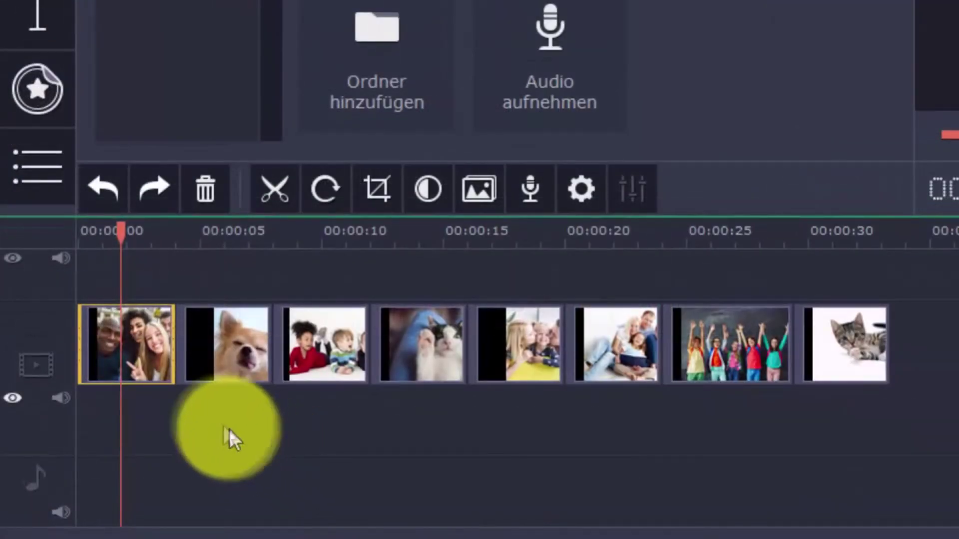
# Split the first photo clip at about two seconds and rotate the selected clip
pyautogui.click(126, 334)
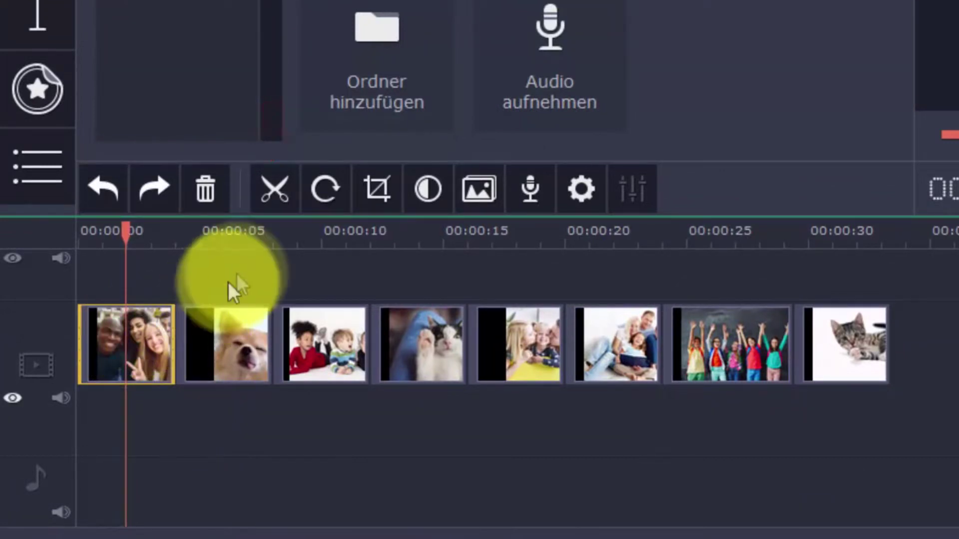
pyautogui.click(265, 186)
pyautogui.click(320, 193)
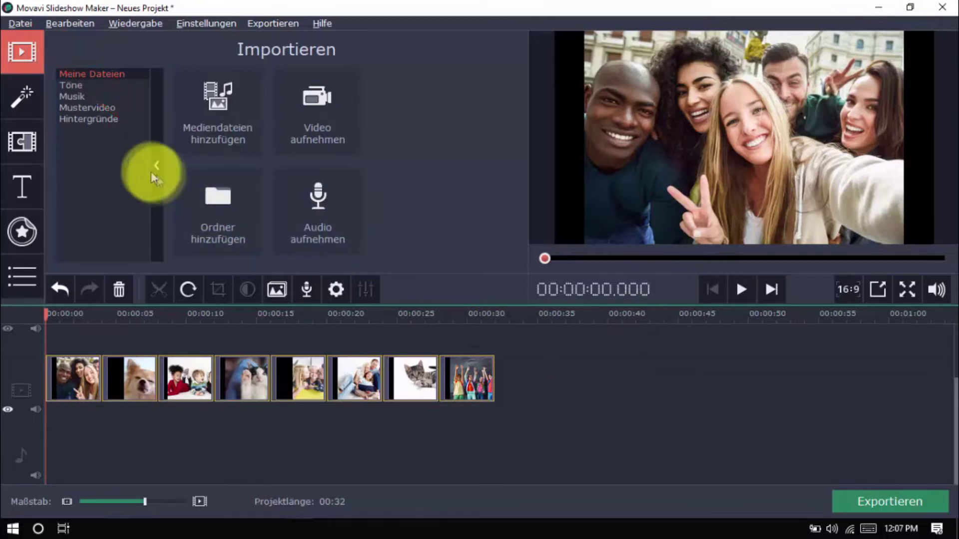
# Add the Leuchtende Zukunft track from the built-in music collection to the start of the audio track
pyautogui.click(84, 97)
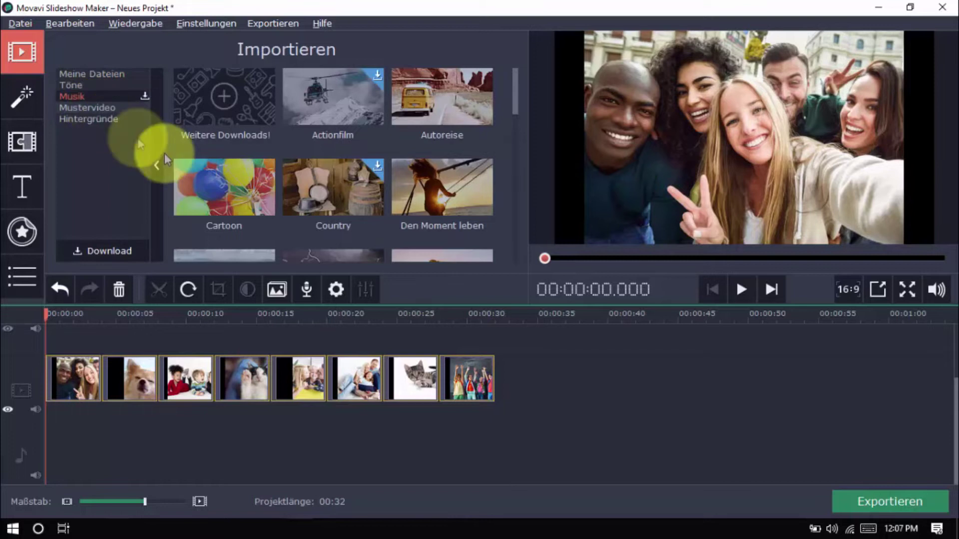
pyautogui.scroll(-2, 247, 180)
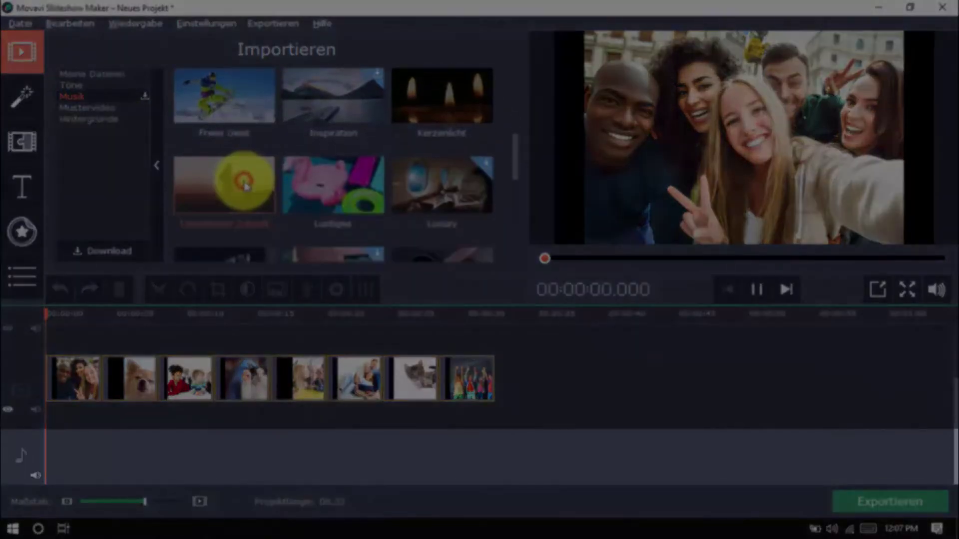
pyautogui.moveTo(225, 185); pyautogui.dragTo(51, 451)
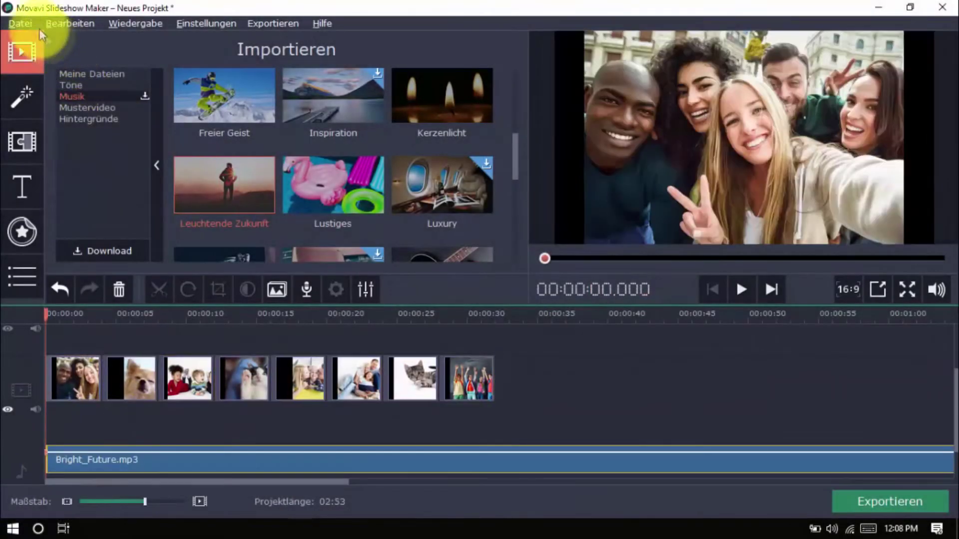
pyautogui.click(30, 24)
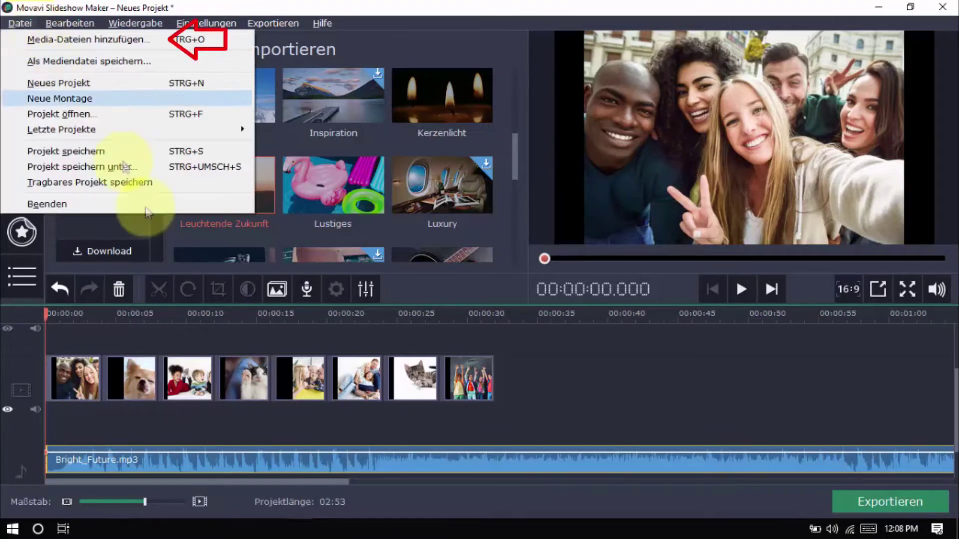
pyautogui.click(173, 421)
# Lower the volume line of the Bright_Future.mp3 clip and play the slideshow with its audio settings open
pyautogui.click(117, 466)
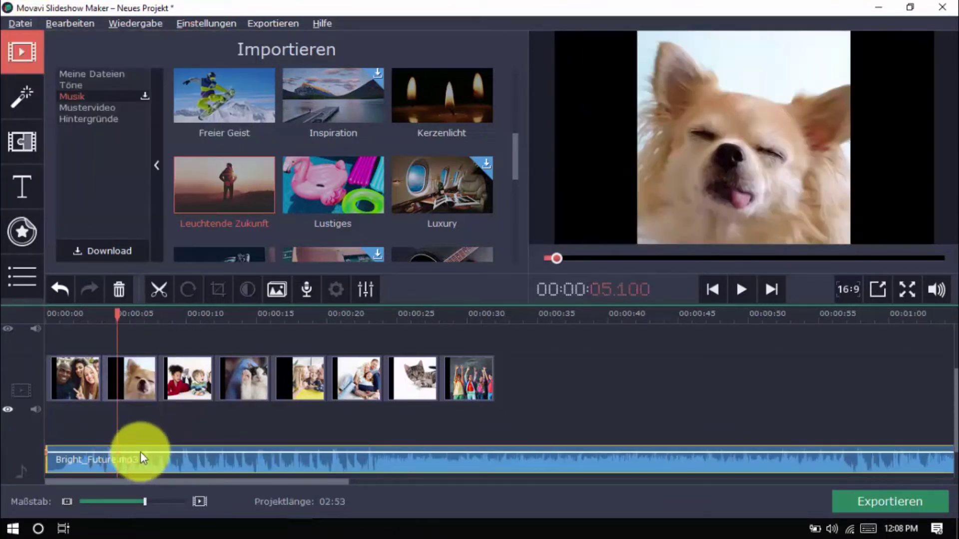
pyautogui.moveTo(140, 452); pyautogui.dragTo(133, 458)
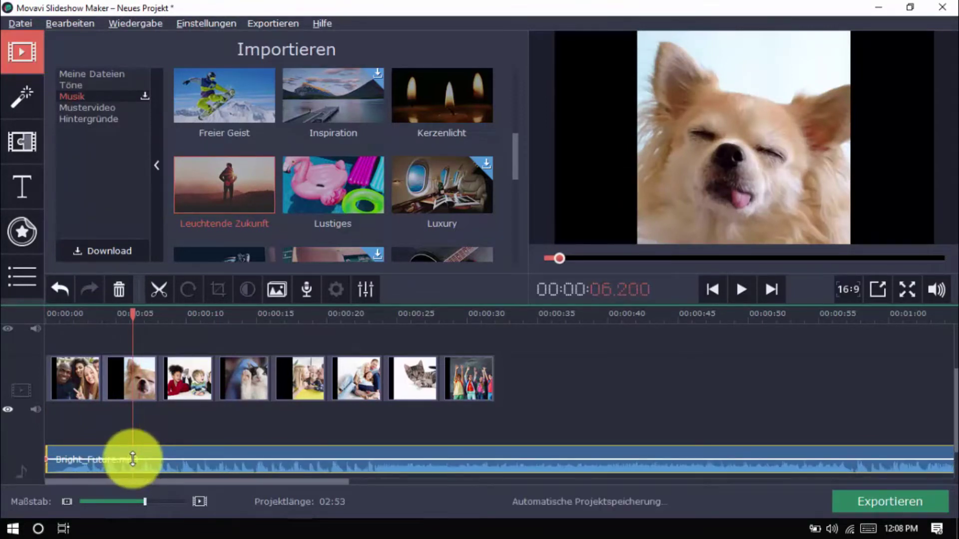
pyautogui.click(361, 295)
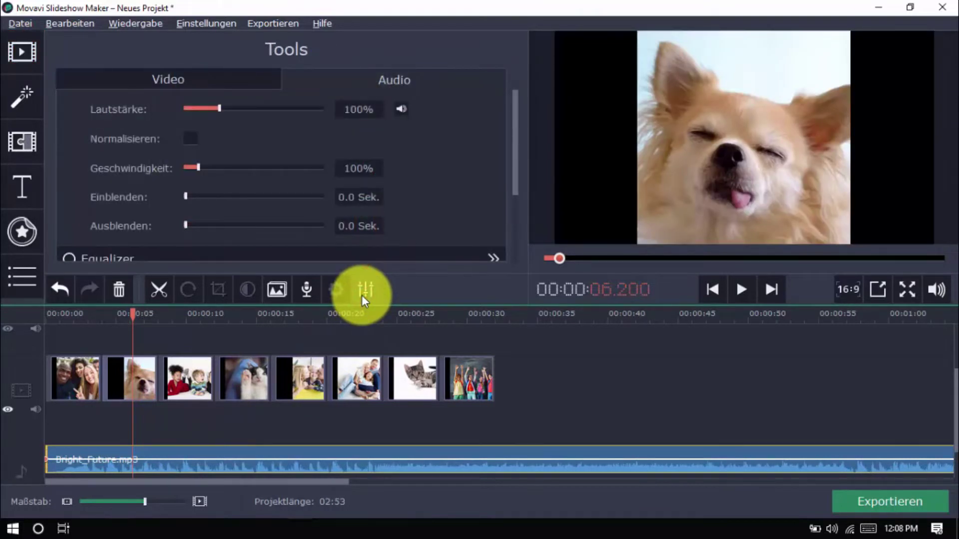
pyautogui.click(747, 282)
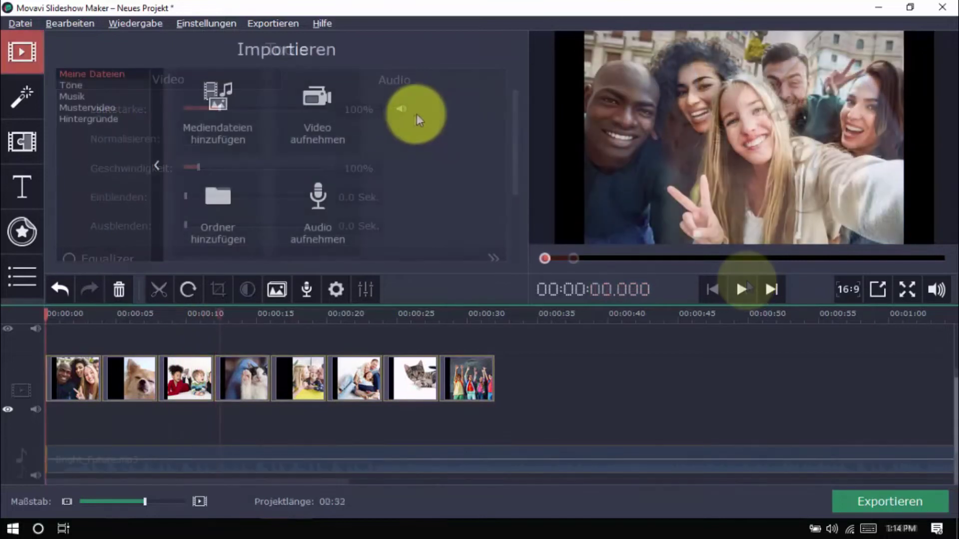
# Add the Ooh sound from the built-in sound collection to the start of the audio track and play the slideshow
pyautogui.click(80, 87)
pyautogui.scroll(-3, 268, 158)
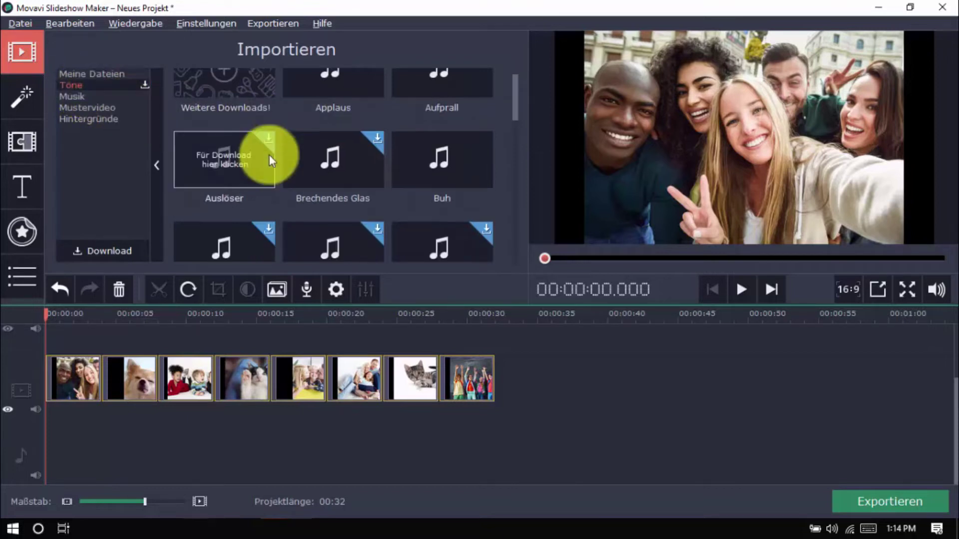
pyautogui.scroll(-4, 268, 154)
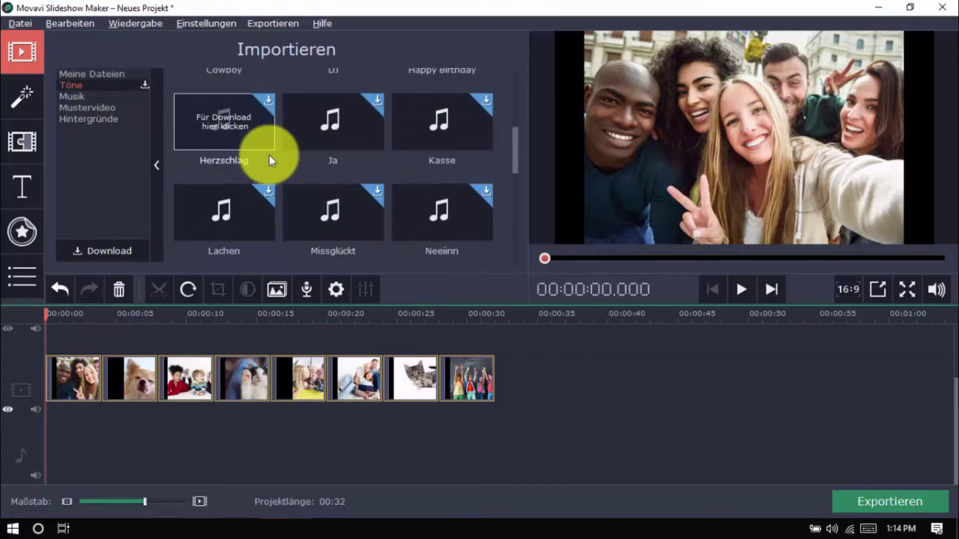
pyautogui.click(239, 163)
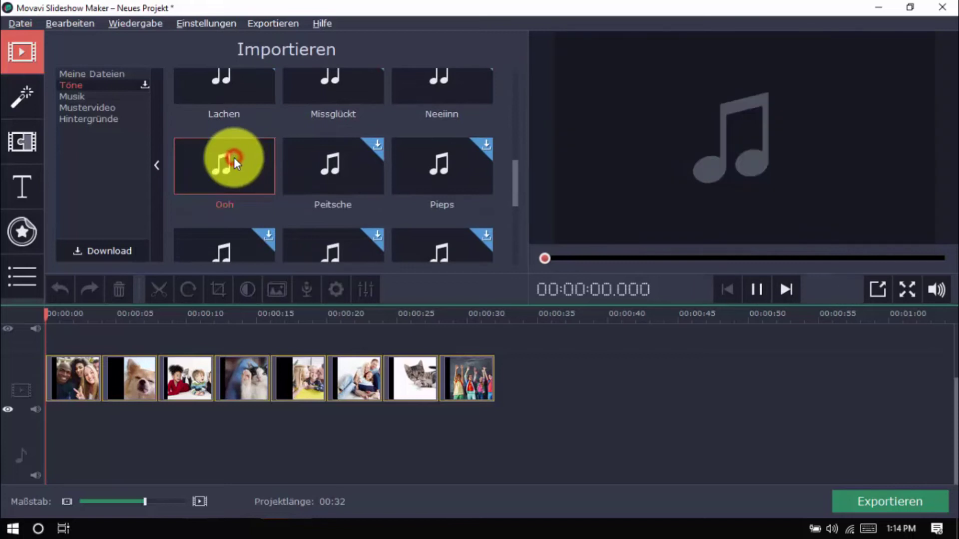
pyautogui.moveTo(232, 157); pyautogui.dragTo(47, 454)
pyautogui.click(734, 284)
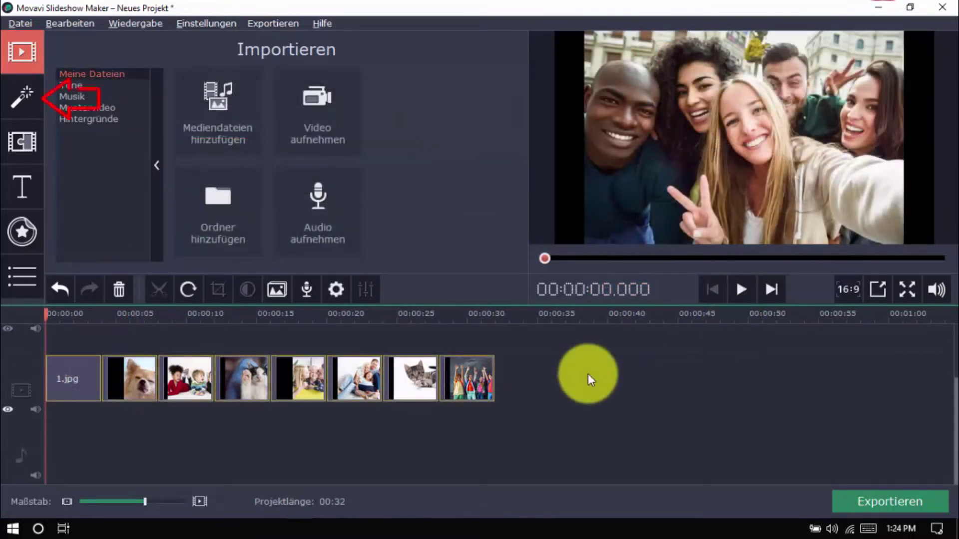
# Apply the filter Öl - feiner Pinsel to the first photo on the timeline and play the result
pyautogui.click(28, 97)
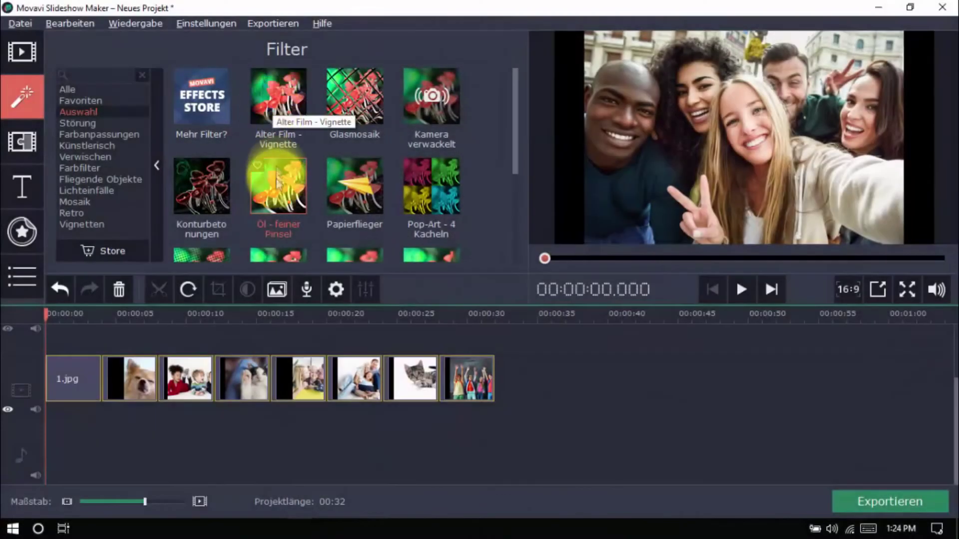
pyautogui.click(276, 181)
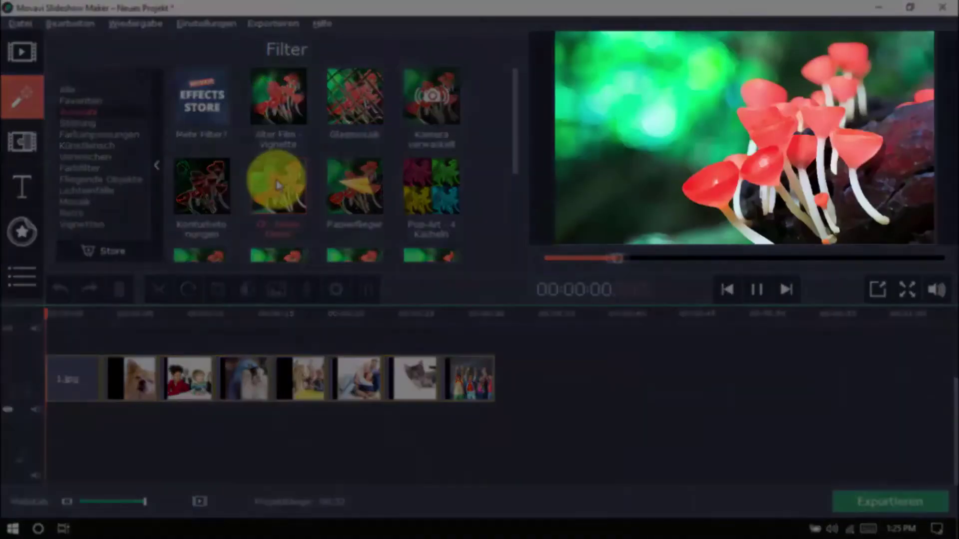
pyautogui.moveTo(286, 184); pyautogui.dragTo(67, 376)
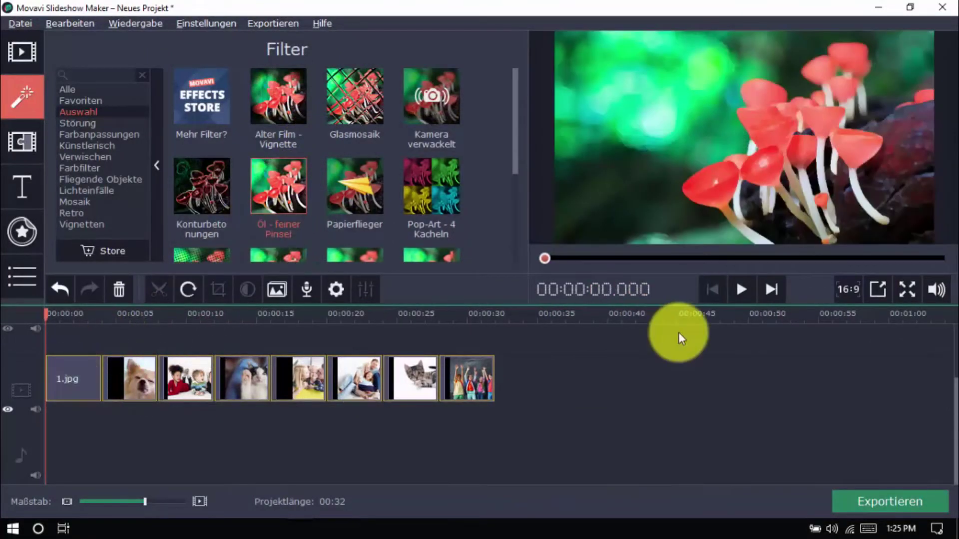
pyautogui.click(732, 292)
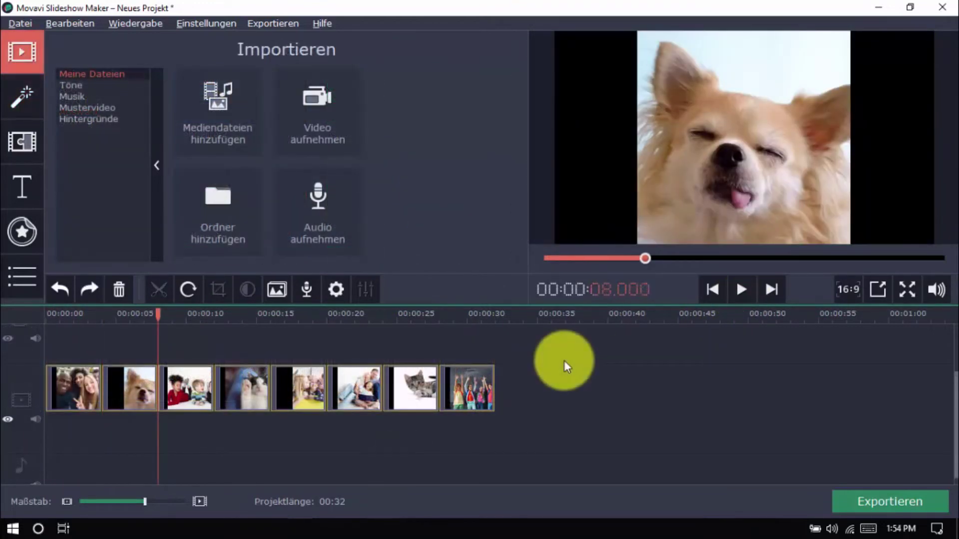
# Insert the Jalousie ↓ transition between the second and third photos and play that part of the slideshow
pyautogui.click(25, 141)
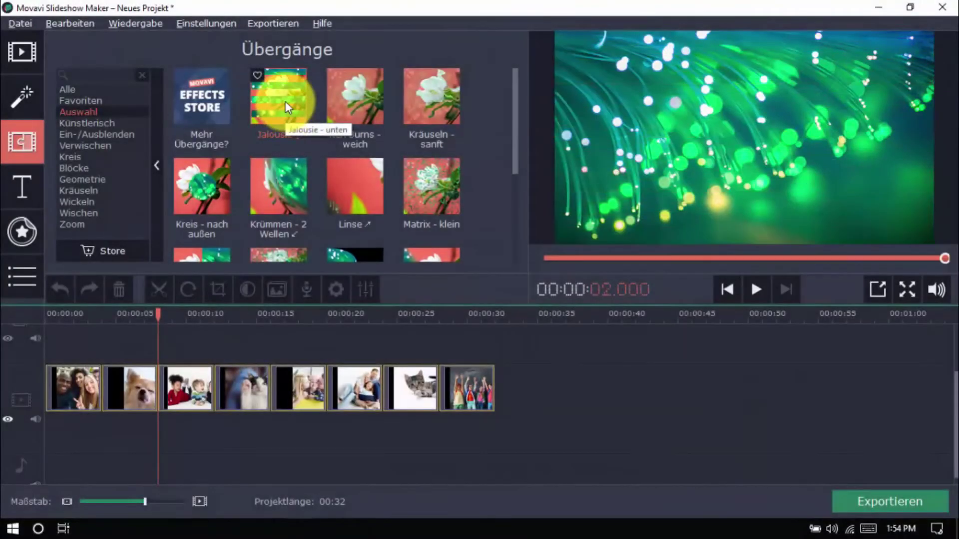
pyautogui.moveTo(278, 101)
pyautogui.mouseDown()
pyautogui.moveTo(215, 258)
pyautogui.moveTo(160, 339)
pyautogui.moveTo(151, 388)
pyautogui.moveTo(159, 408)
pyautogui.mouseUp()
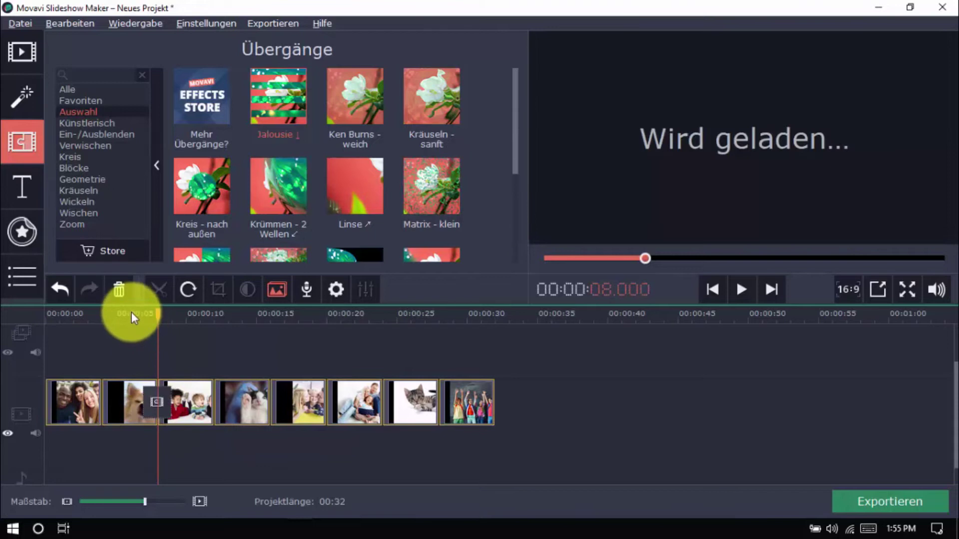
pyautogui.click(131, 313)
pyautogui.click(740, 289)
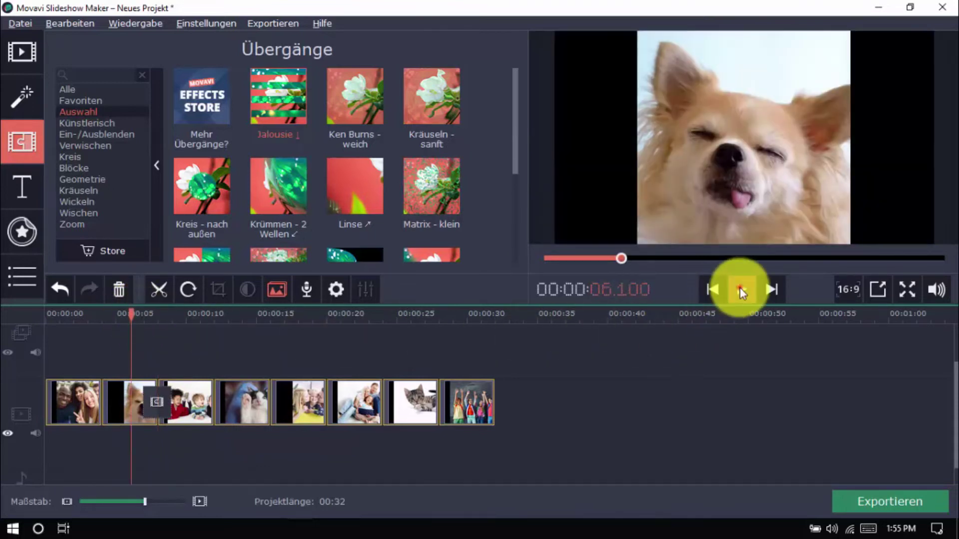
pyautogui.click(740, 289)
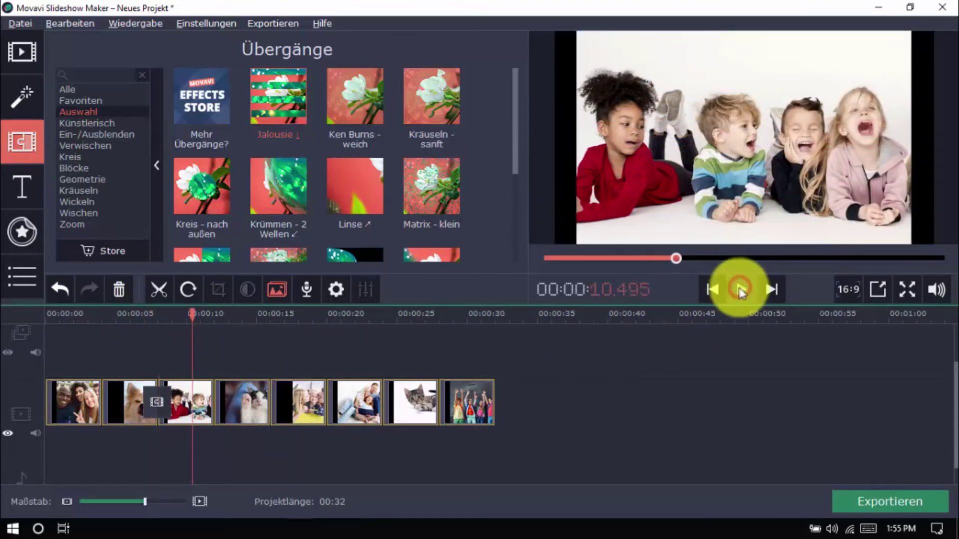
# Open the transition wizard and look through the transition styles available for all clips
pyautogui.click(277, 288)
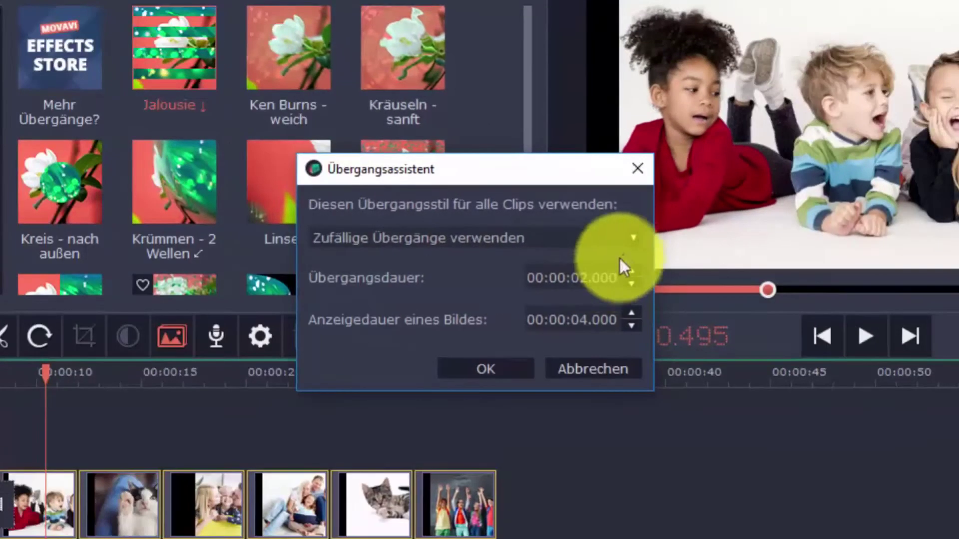
pyautogui.click(596, 230)
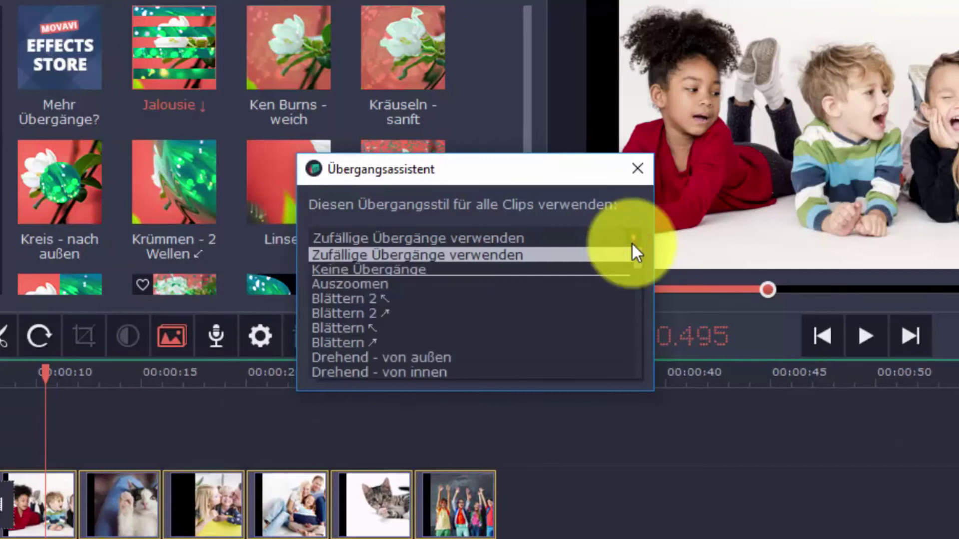
pyautogui.click(632, 244)
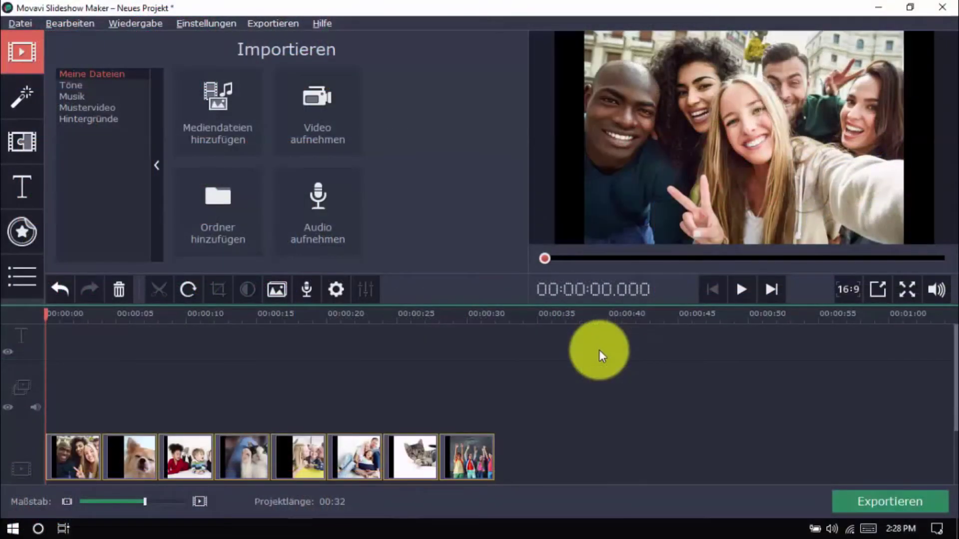
# Add the Einfache Linie title to the title track and shift it earlier so it spans the second photo
pyautogui.click(11, 189)
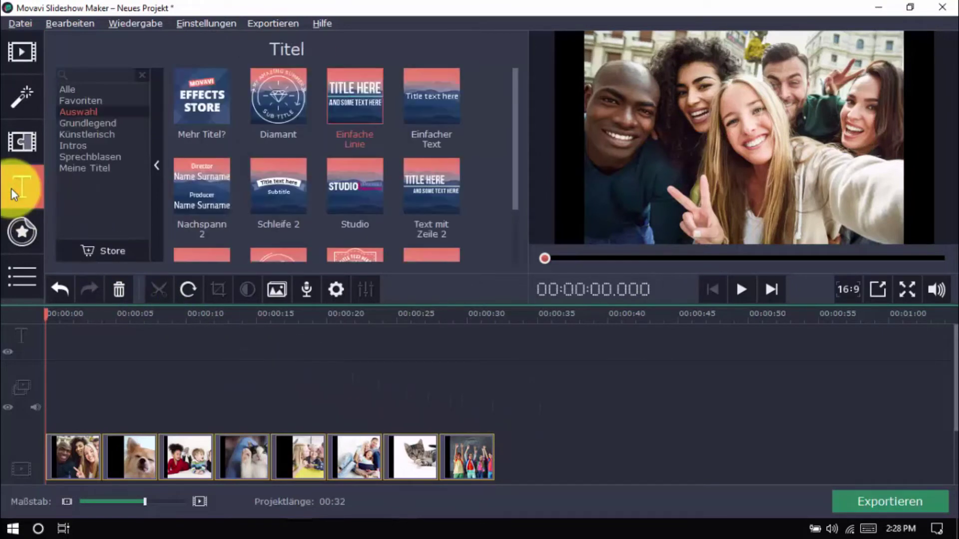
pyautogui.click(370, 88)
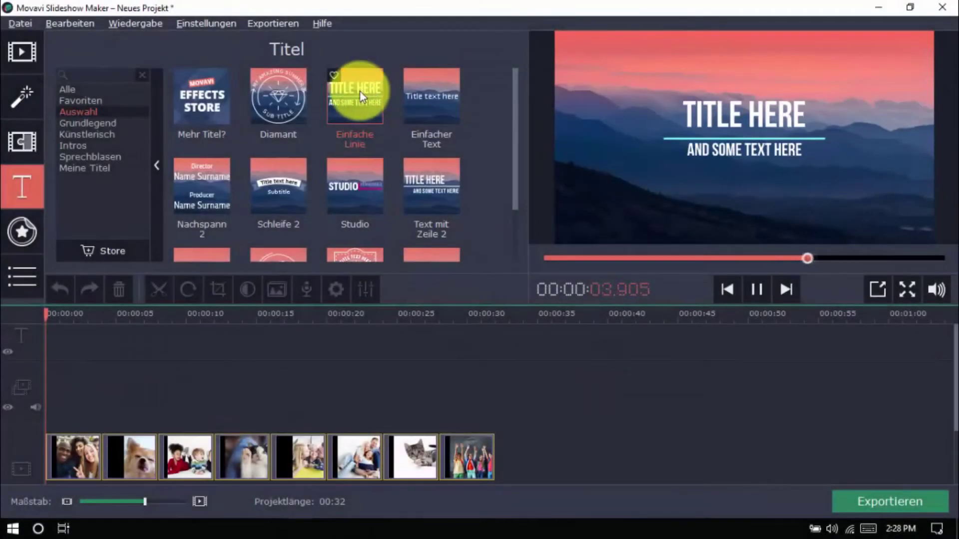
pyautogui.moveTo(361, 92); pyautogui.dragTo(143, 339)
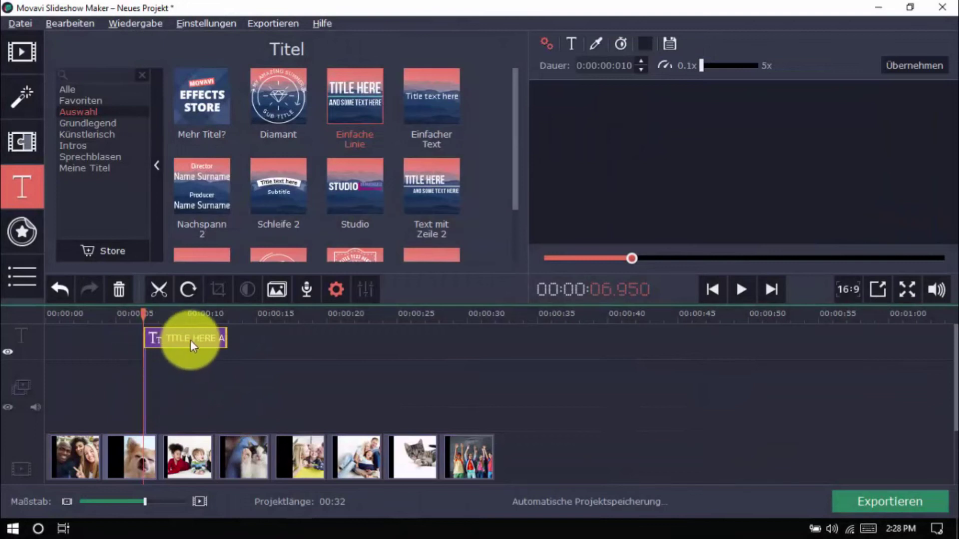
pyautogui.moveTo(191, 339); pyautogui.dragTo(137, 339)
pyautogui.click(133, 338)
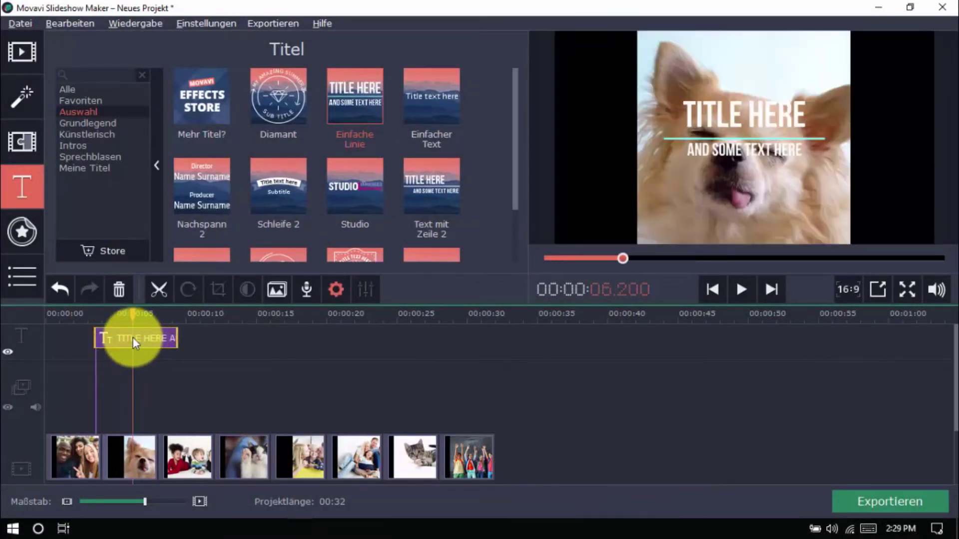
# Replace the upper line of the title over the dog photo with "!!!" and play the result
pyautogui.click(714, 120)
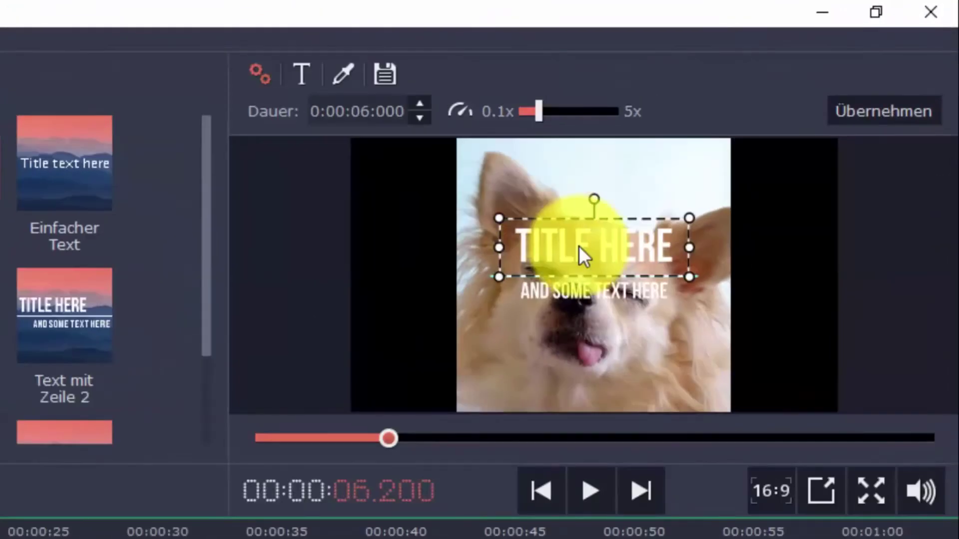
pyautogui.doubleClick(580, 246)
pyautogui.hotkey('ctrl', 'a')
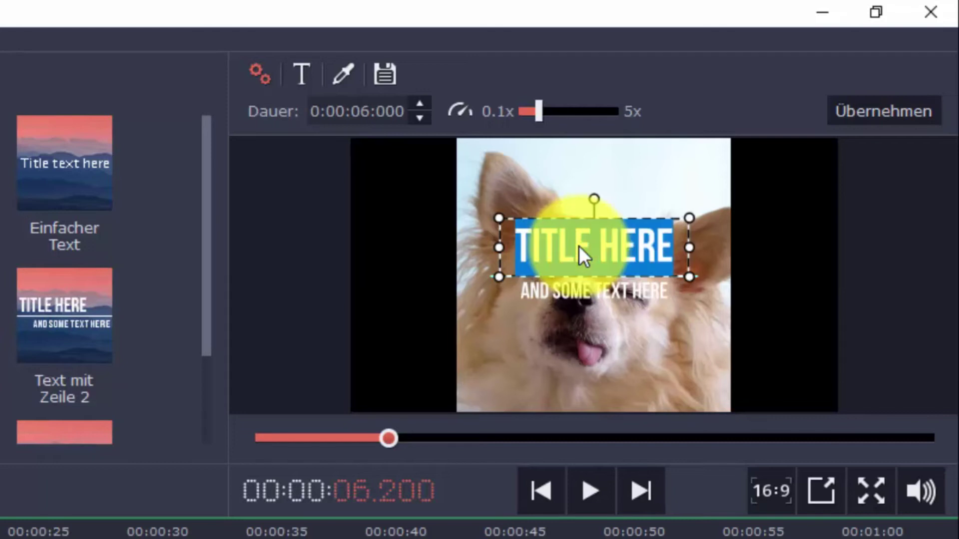
pyautogui.write('!!!')
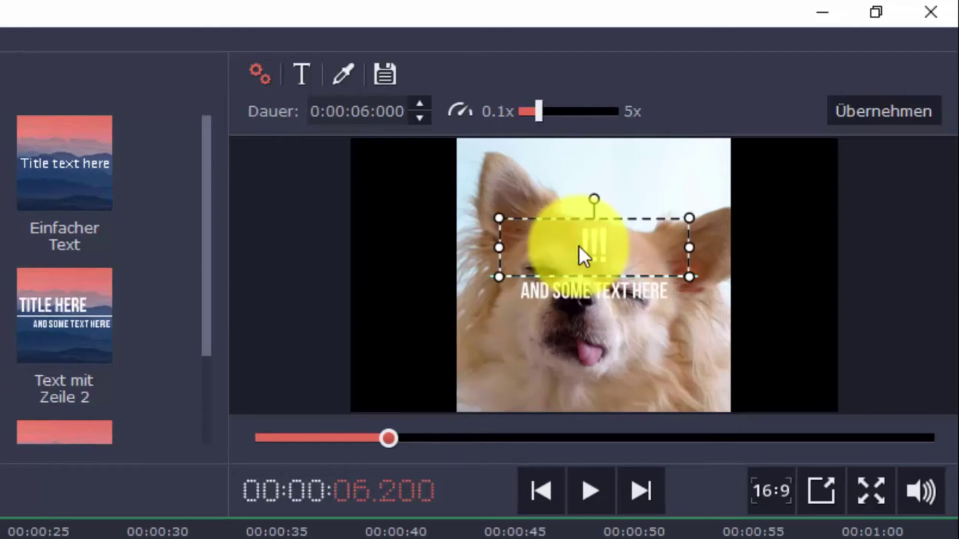
pyautogui.click(783, 242)
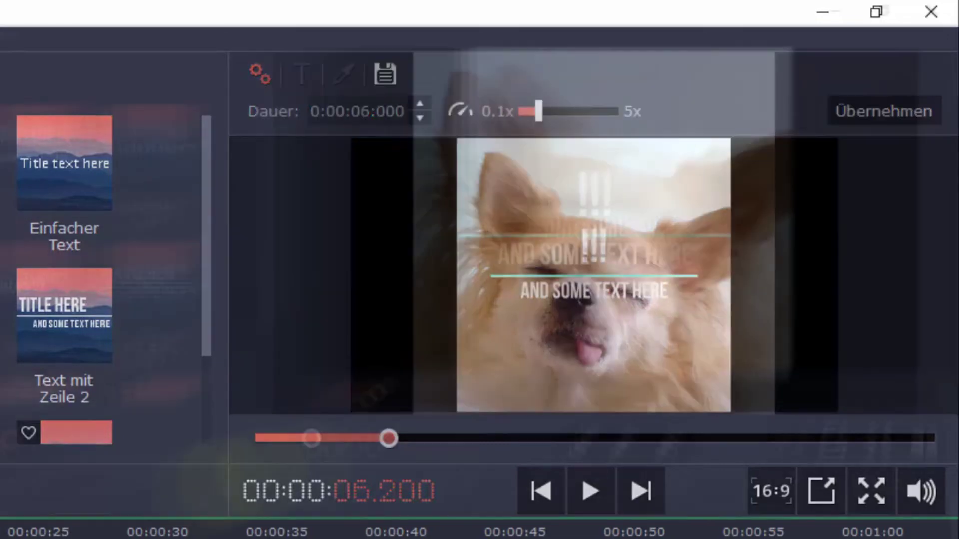
pyautogui.click(734, 290)
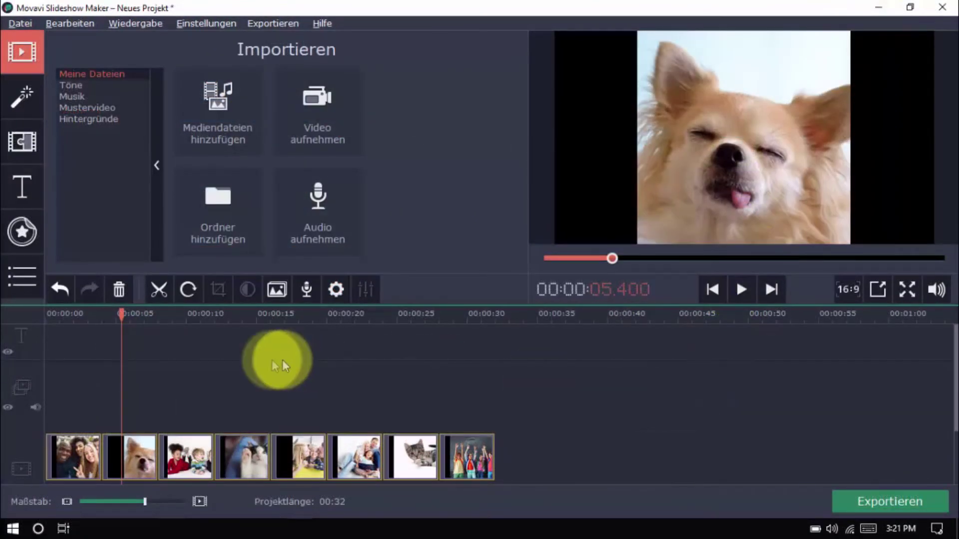
# Add the Sonne 2 sticker to the title track above the dog photo and position it on the dog's face
pyautogui.click(32, 235)
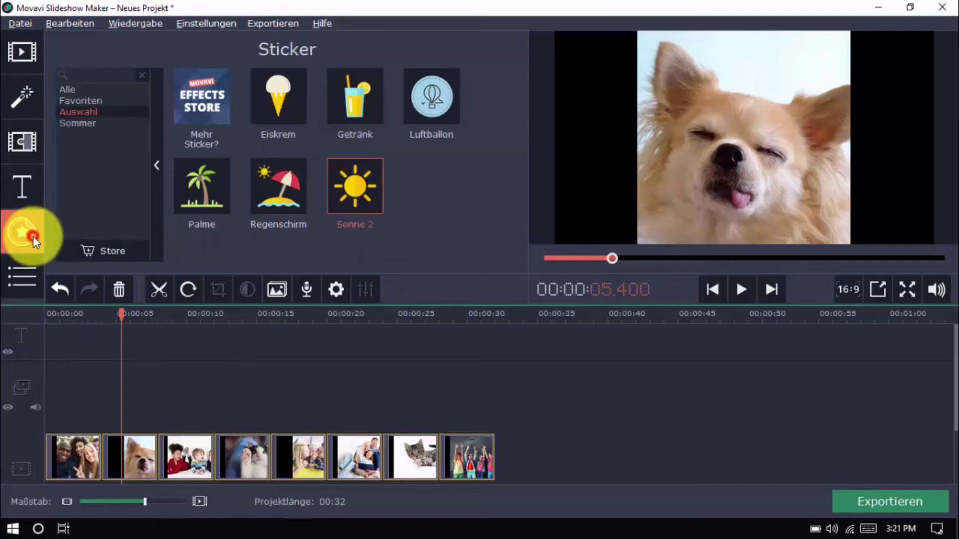
pyautogui.moveTo(343, 196); pyautogui.dragTo(125, 344)
pyautogui.moveTo(799, 101); pyautogui.dragTo(735, 182)
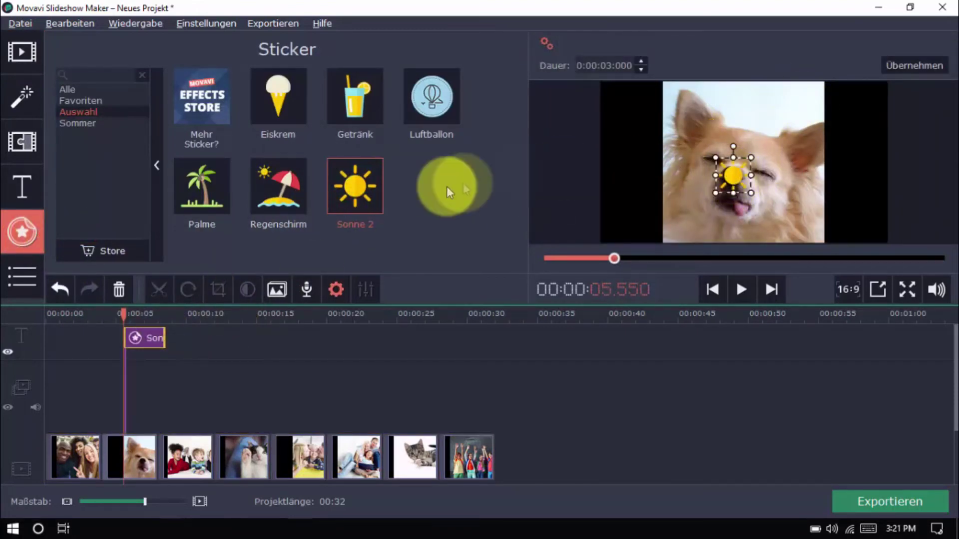
# Add the Gebogener Pfeil → callout above the dog photo, at the start of the sticker, and play the result
pyautogui.click(22, 276)
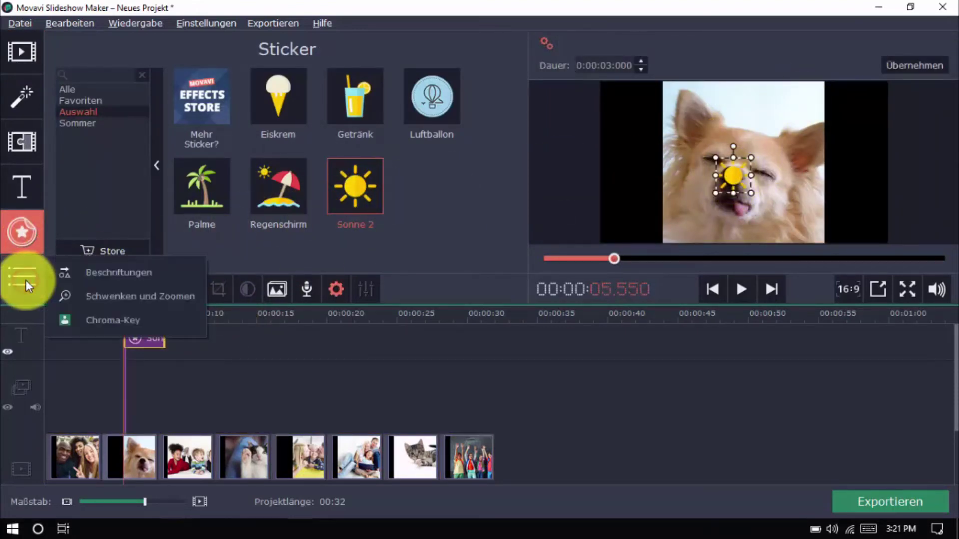
pyautogui.click(92, 269)
pyautogui.moveTo(199, 193); pyautogui.dragTo(123, 336)
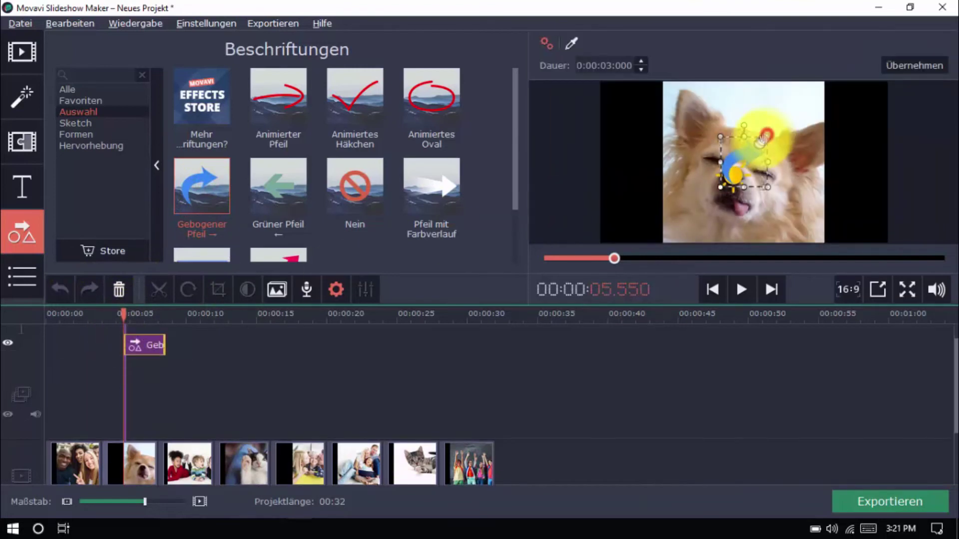
pyautogui.click(748, 295)
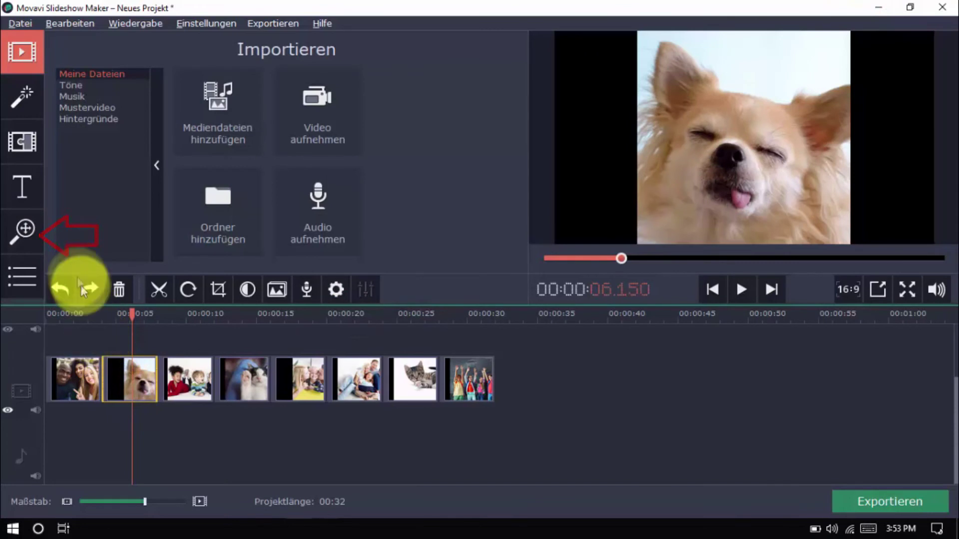
# Apply the Einzoomen pan-and-zoom effect to the dog photo and play it
pyautogui.click(25, 229)
pyautogui.click(139, 137)
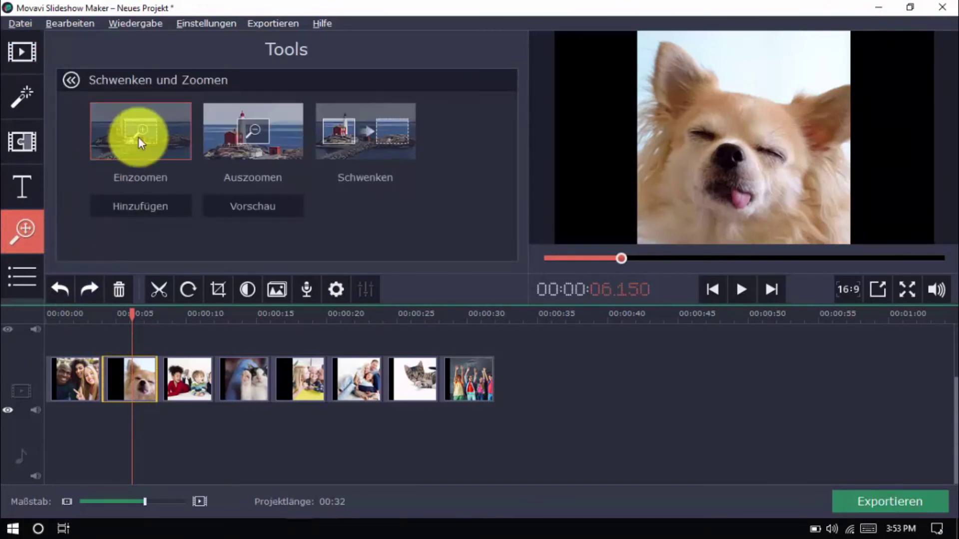
pyautogui.click(139, 207)
pyautogui.click(134, 319)
pyautogui.press('space')
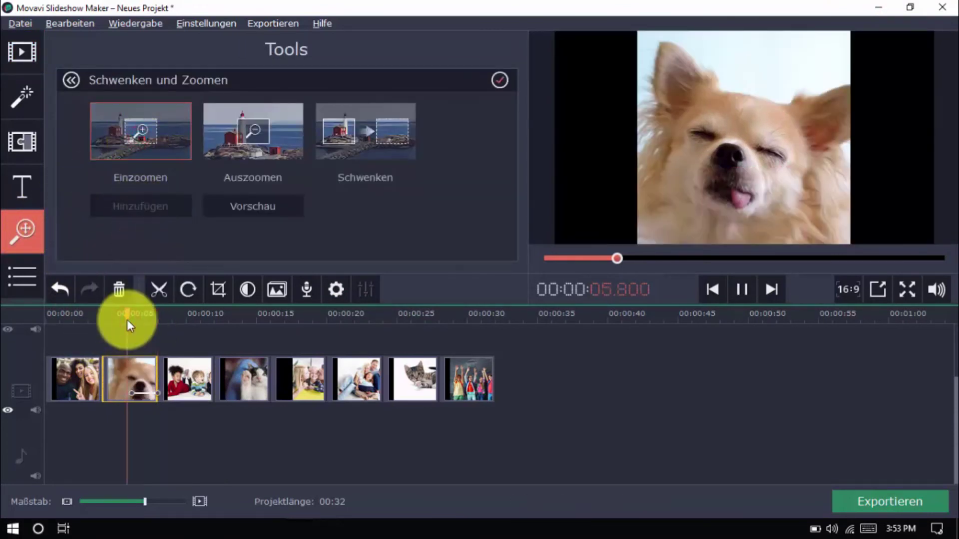
pyautogui.press('space')
# Apply Chroma-Key to the dog photo, picking its light background as the transparent colour, and move the playhead back for review
pyautogui.click(31, 276)
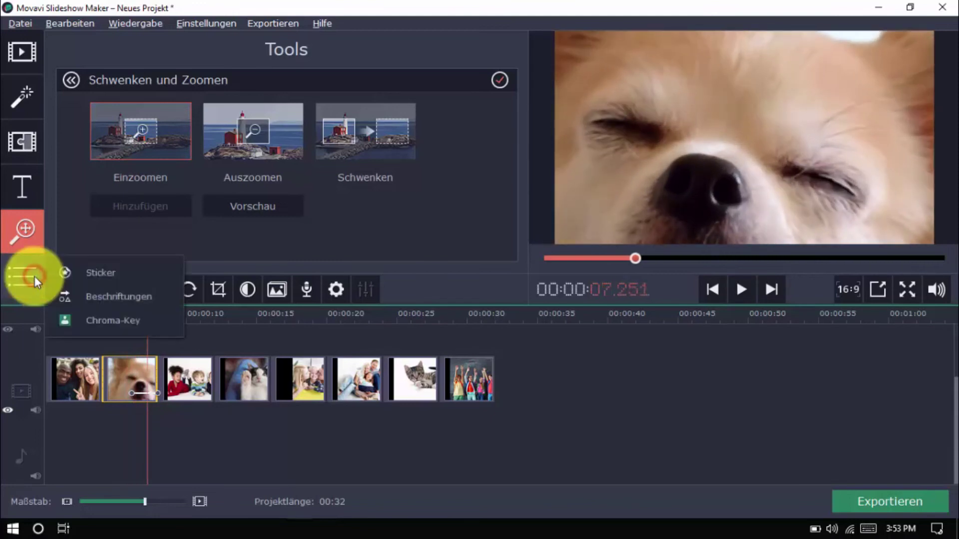
pyautogui.click(87, 315)
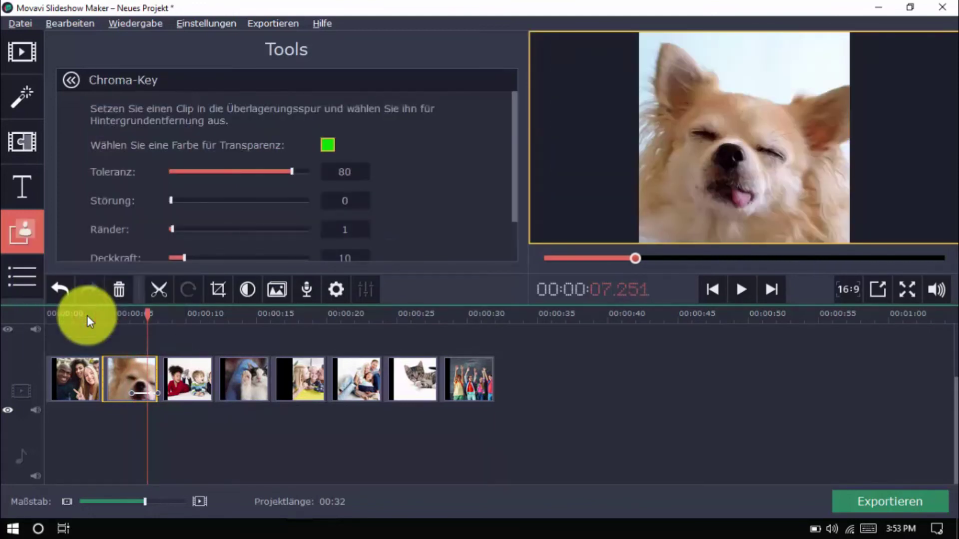
pyautogui.click(322, 144)
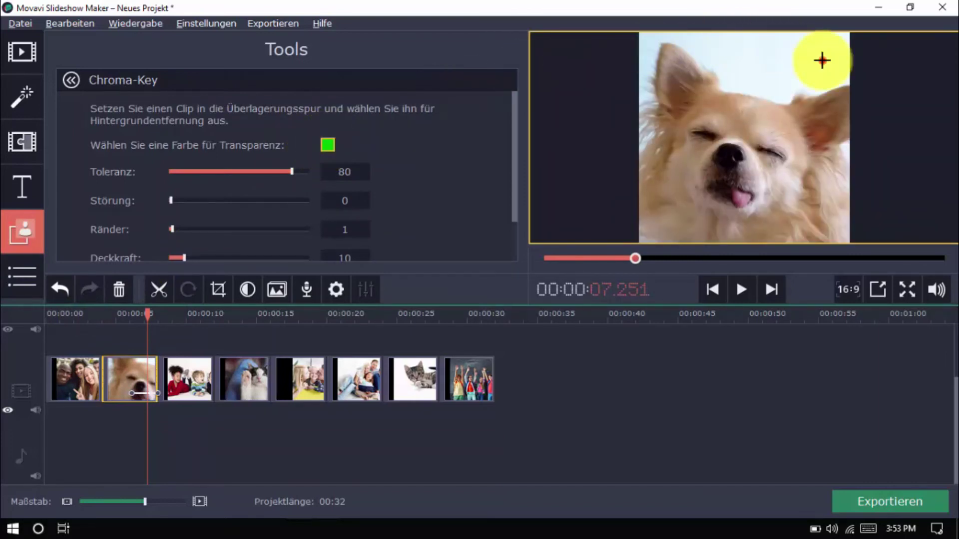
pyautogui.click(821, 60)
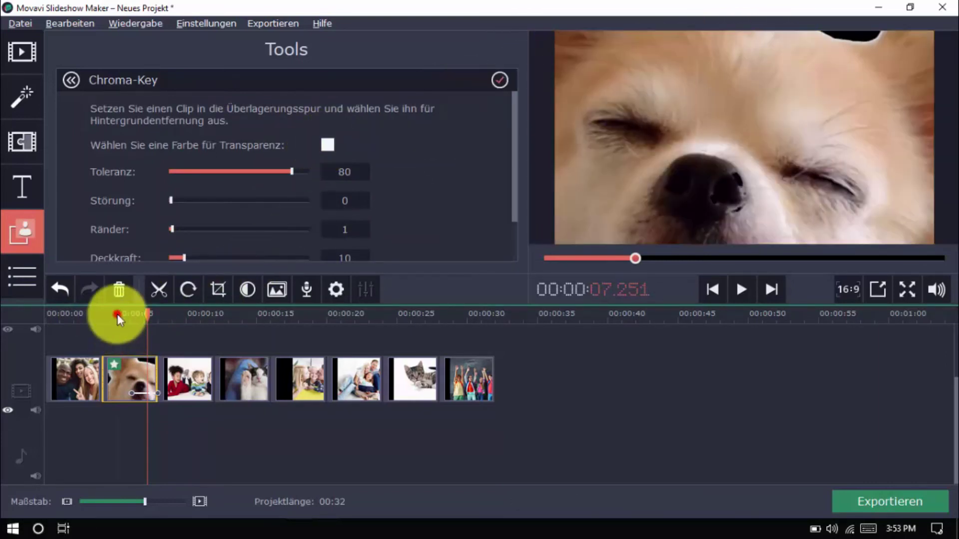
pyautogui.click(117, 315)
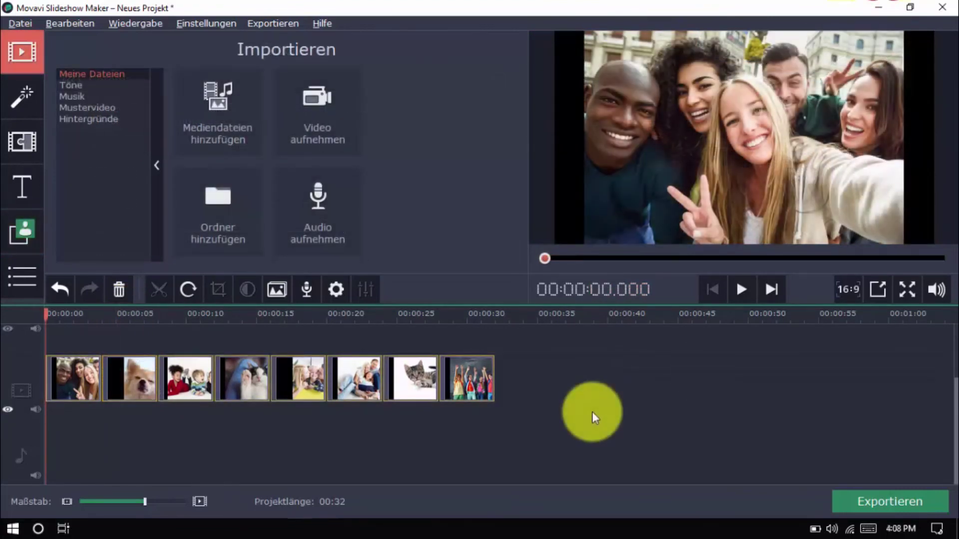
# Open the export settings, view the online sharing options, and return to the video formats
pyautogui.click(847, 502)
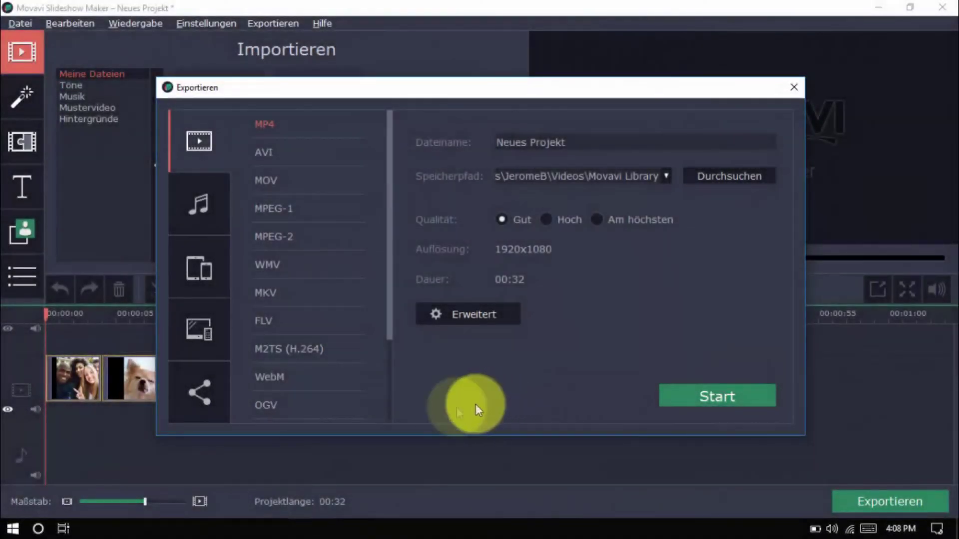
pyautogui.click(209, 390)
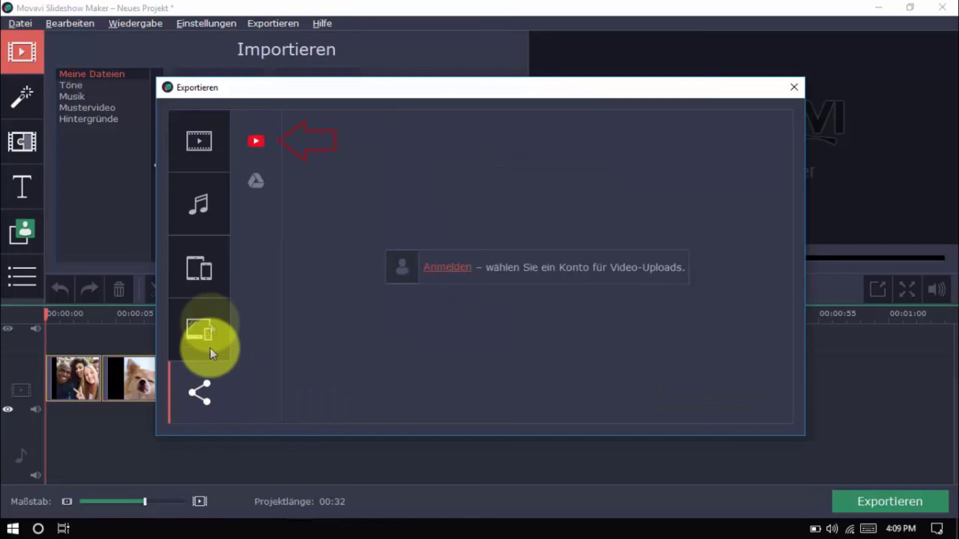
pyautogui.click(197, 144)
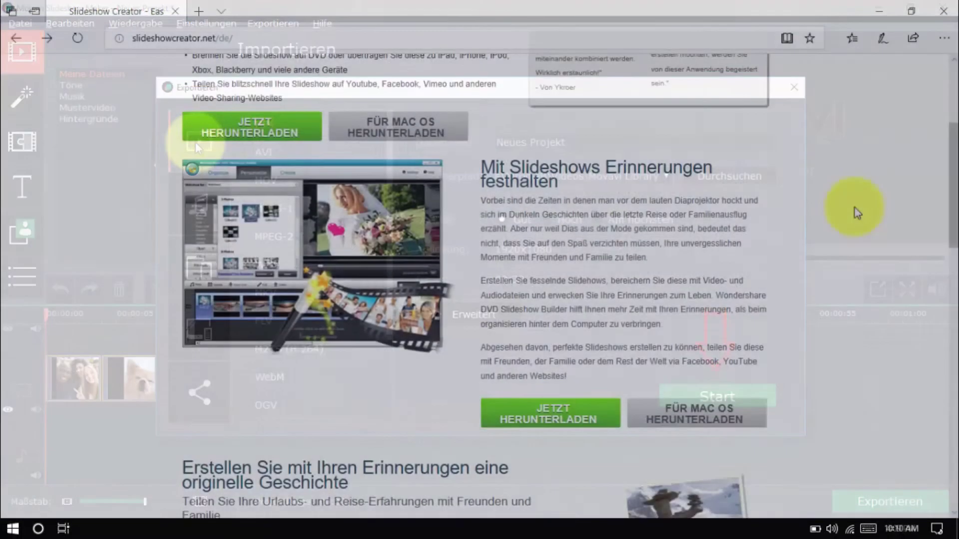
# Switch to the browser and examine the Wondershare DVD Slideshow Builder features and download options on slideshowcreator.net/de/
pyautogui.scroll(-4, 855, 207)
pyautogui.scroll(-8, 855, 208)
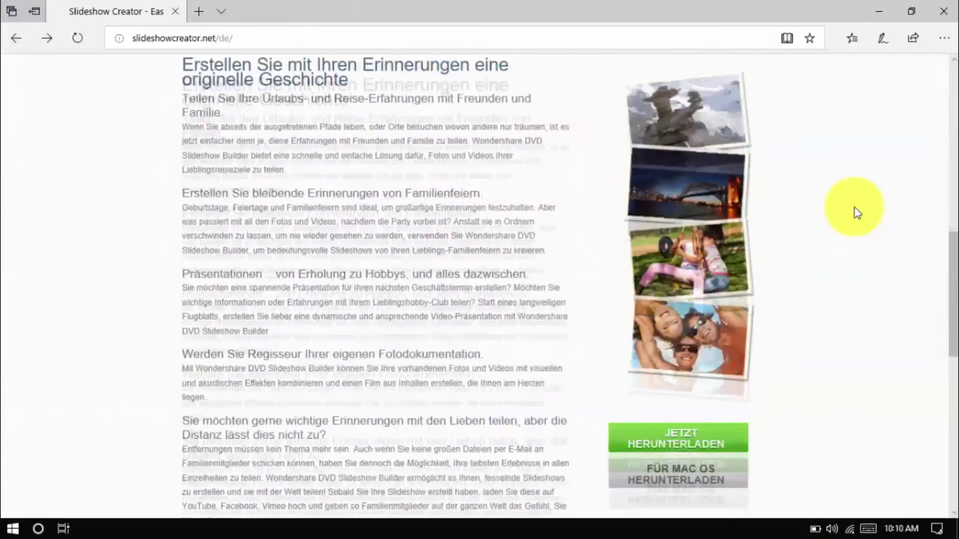
pyautogui.scroll(-5, 855, 208)
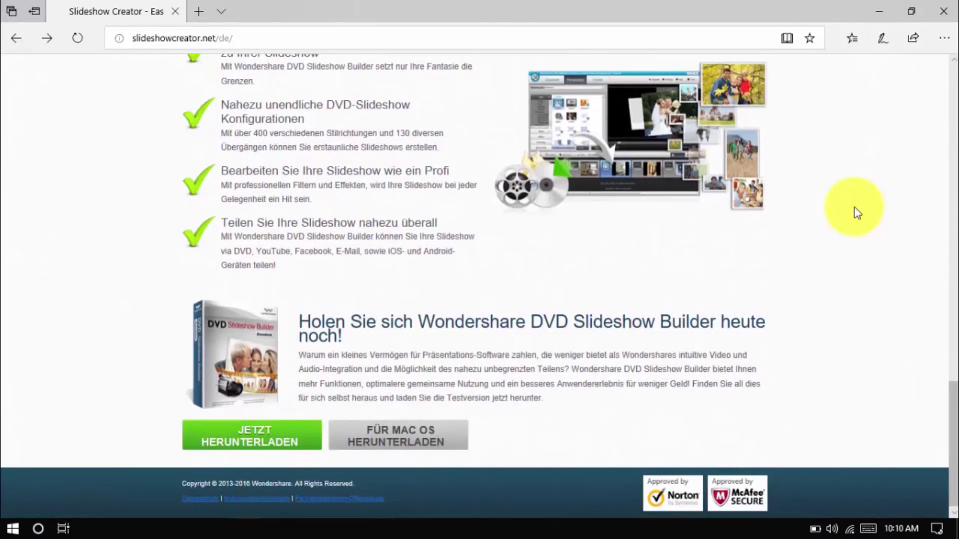
pyautogui.scroll(5, 855, 208)
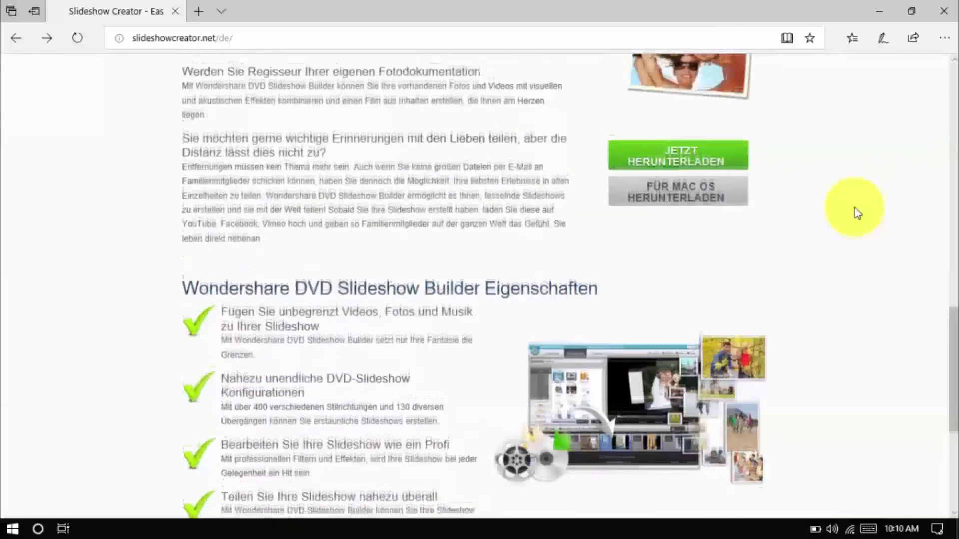
pyautogui.scroll(10, 854, 208)
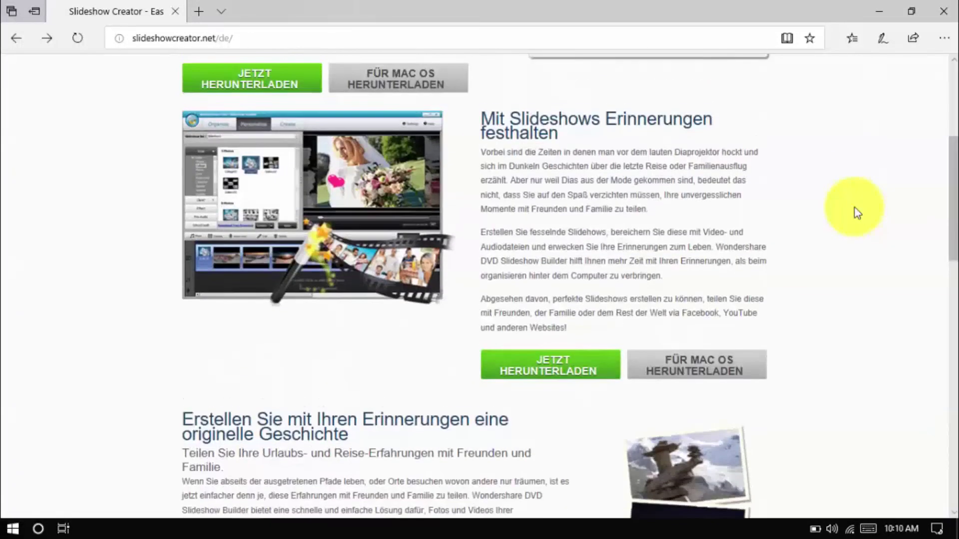
pyautogui.scroll(5, 855, 208)
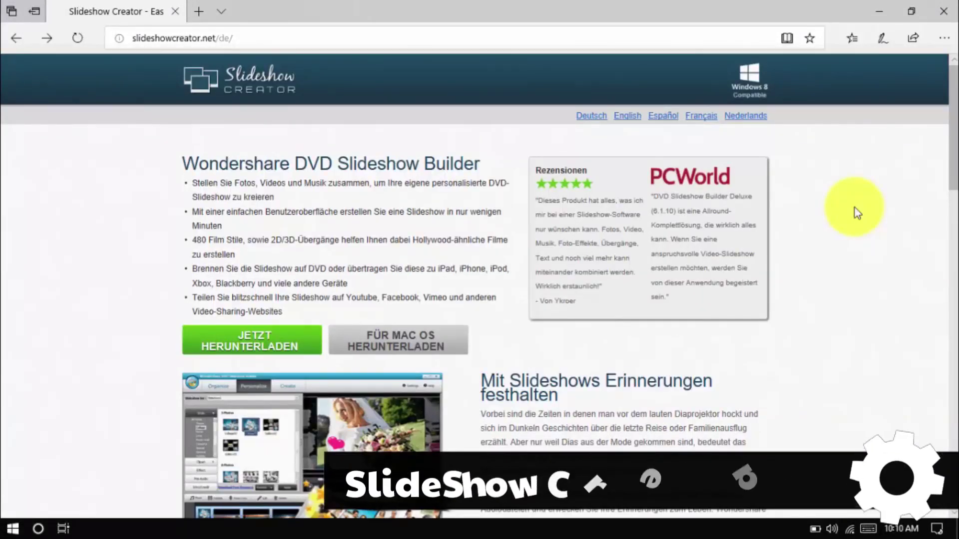